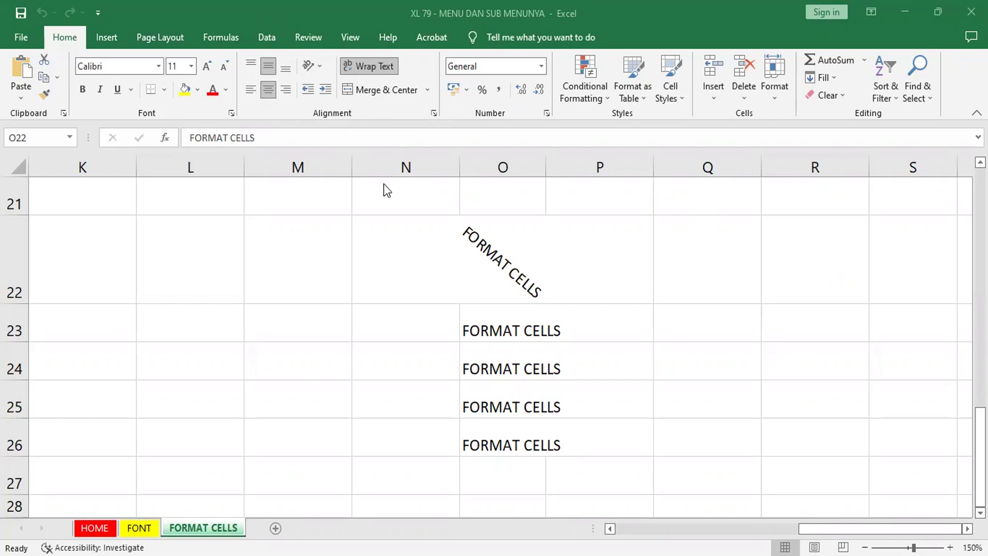
left_click(346, 248)
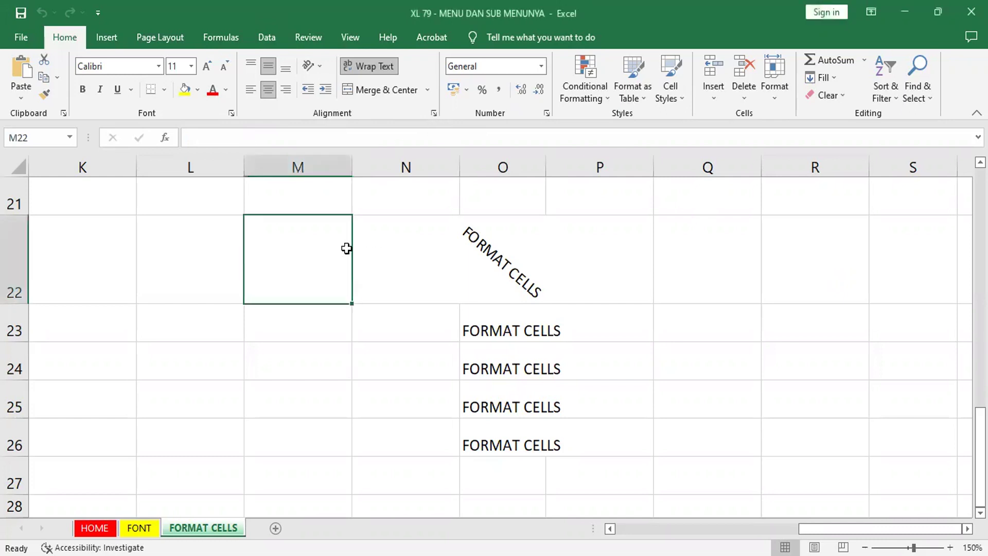
left_click(434, 113)
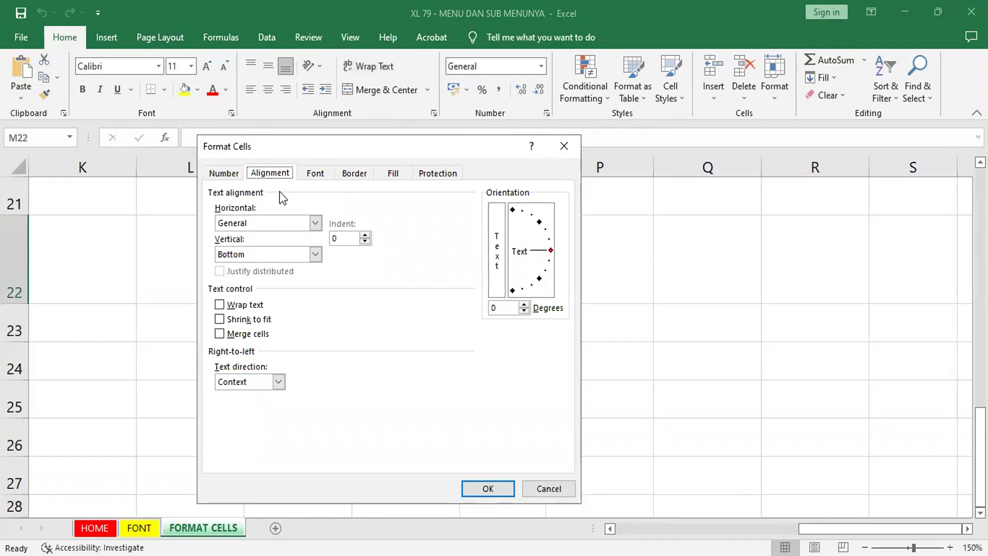
left_click(316, 174)
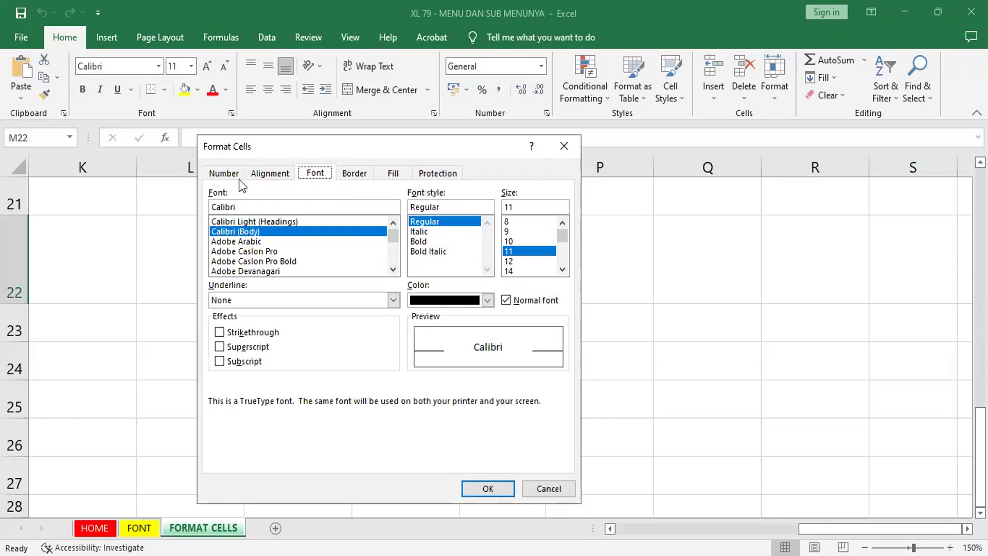
left_click(226, 174)
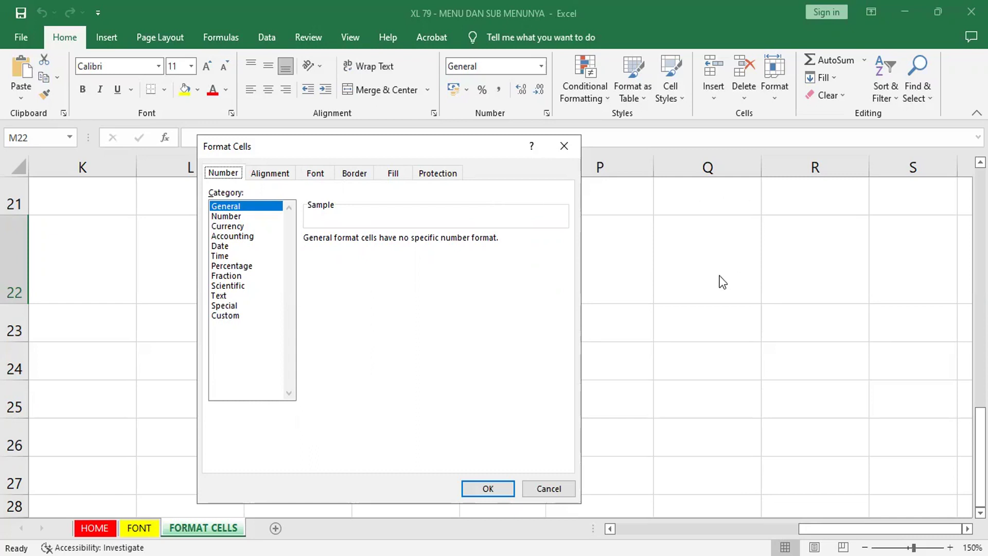
left_click_drag(541, 485, 600, 285)
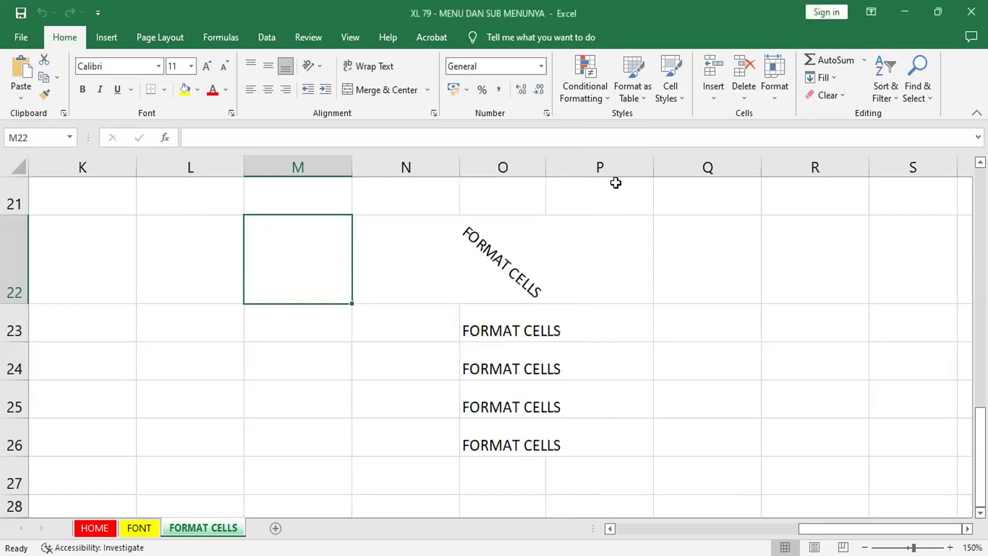
left_click(546, 113)
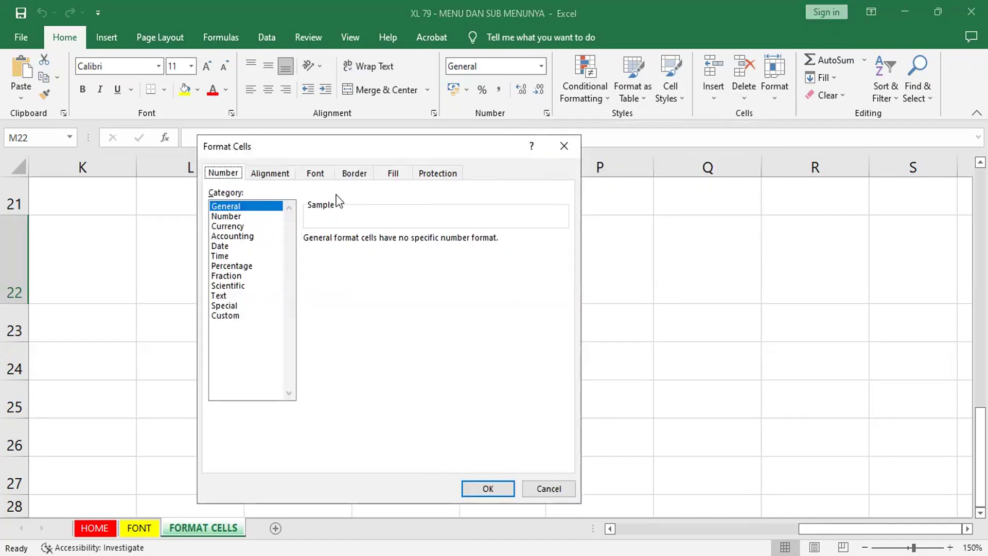
left_click(548, 487)
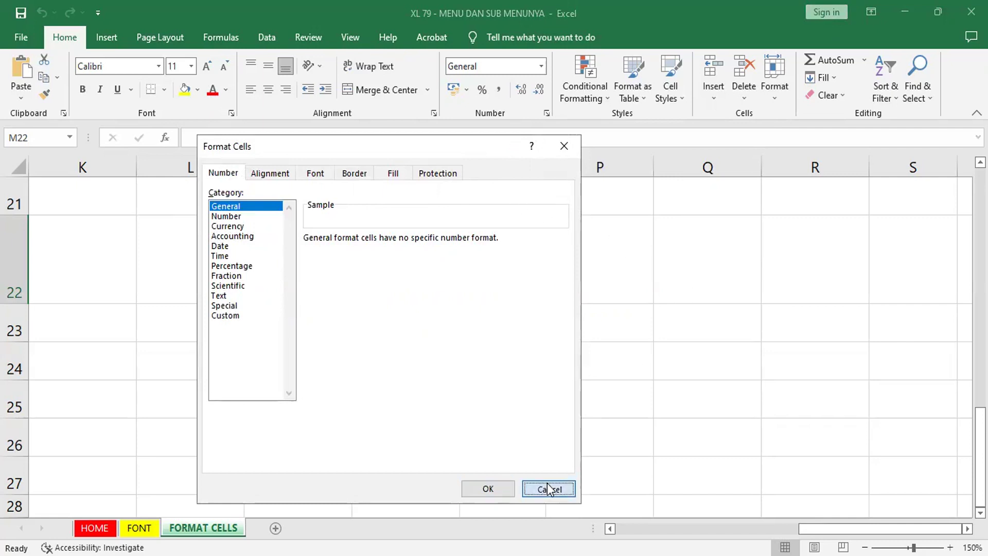
left_click(689, 351)
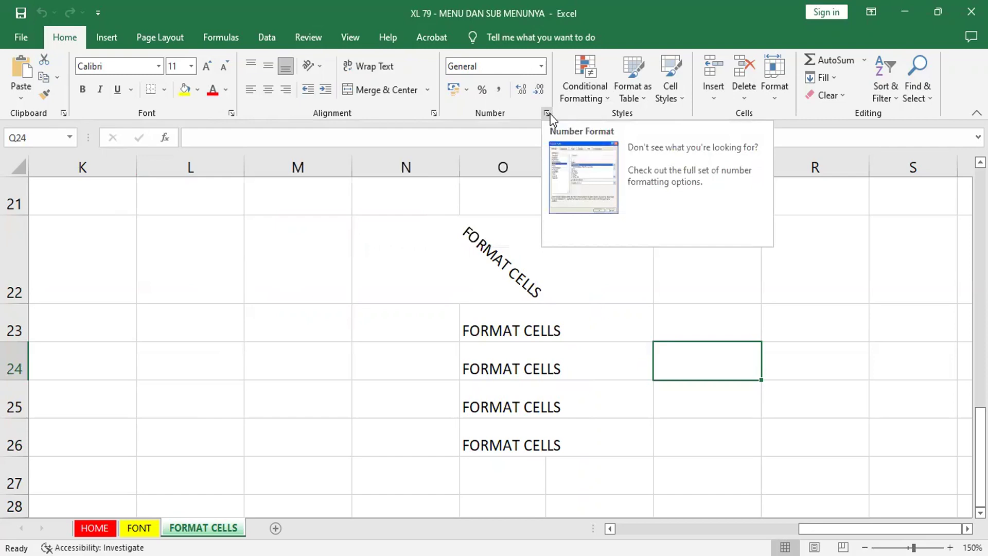
Step: Open the Number Format dialog twice, closing it each time without changes
left_click(547, 114)
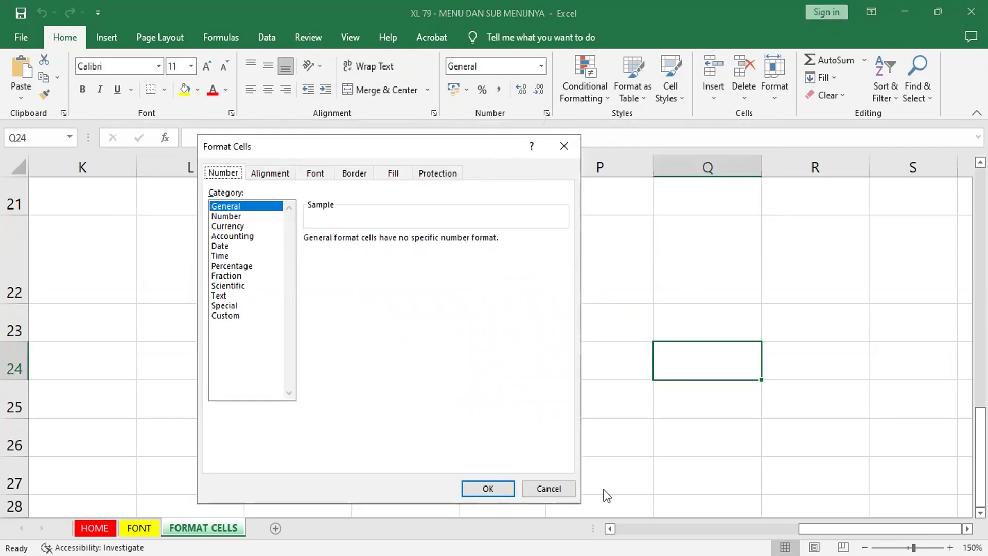
left_click(560, 492)
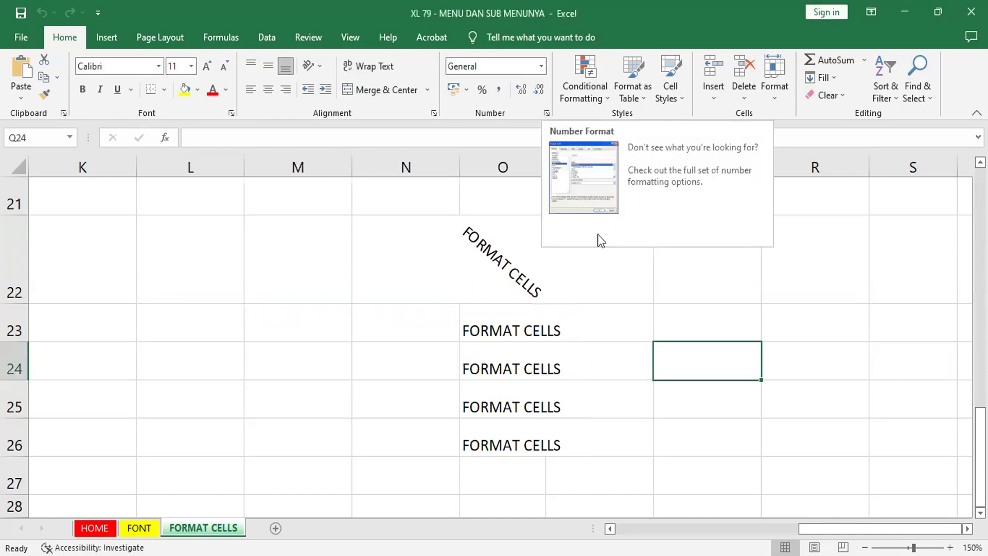
left_click(549, 113)
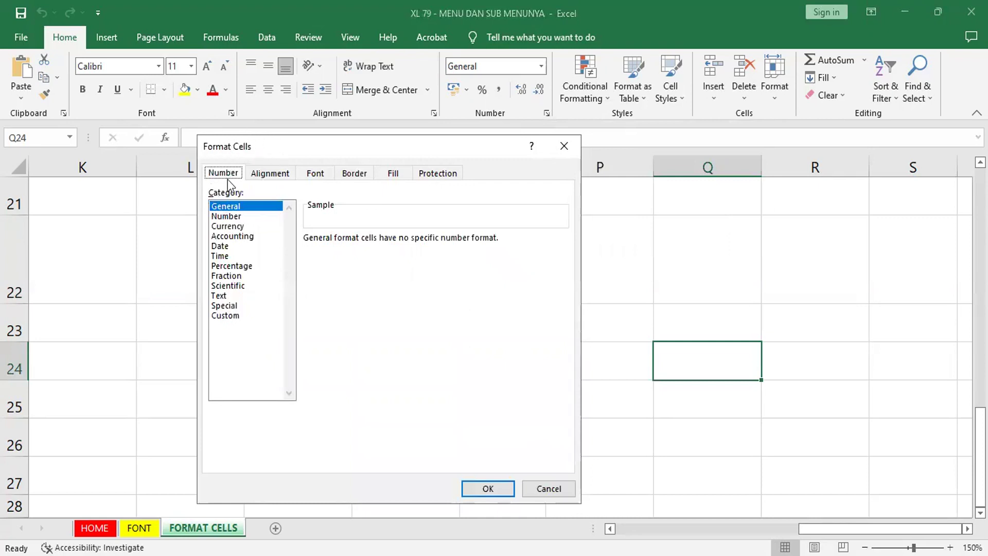
left_click(545, 492)
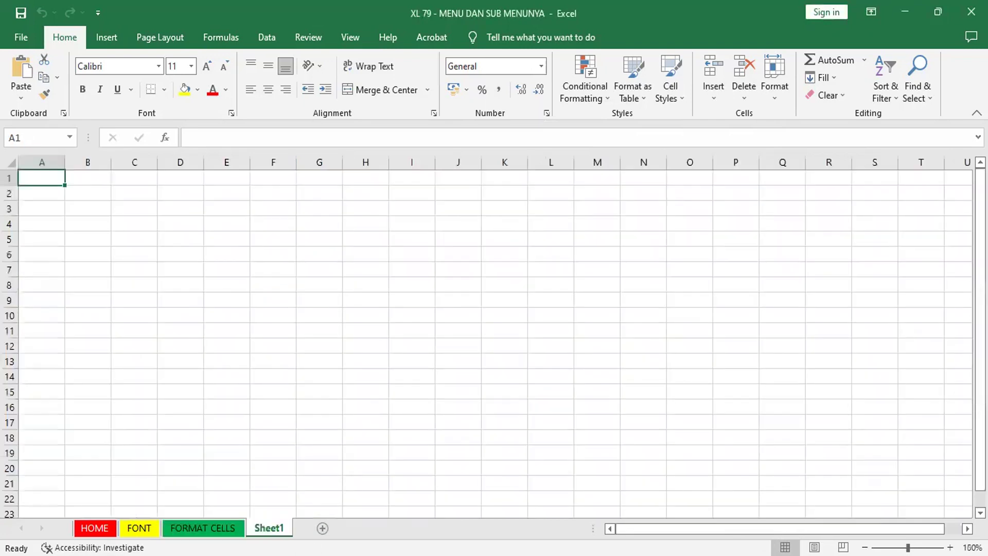
Step: Rename the Sheet1 tab to 'FORMAT NUMBER'
right_click(279, 528)
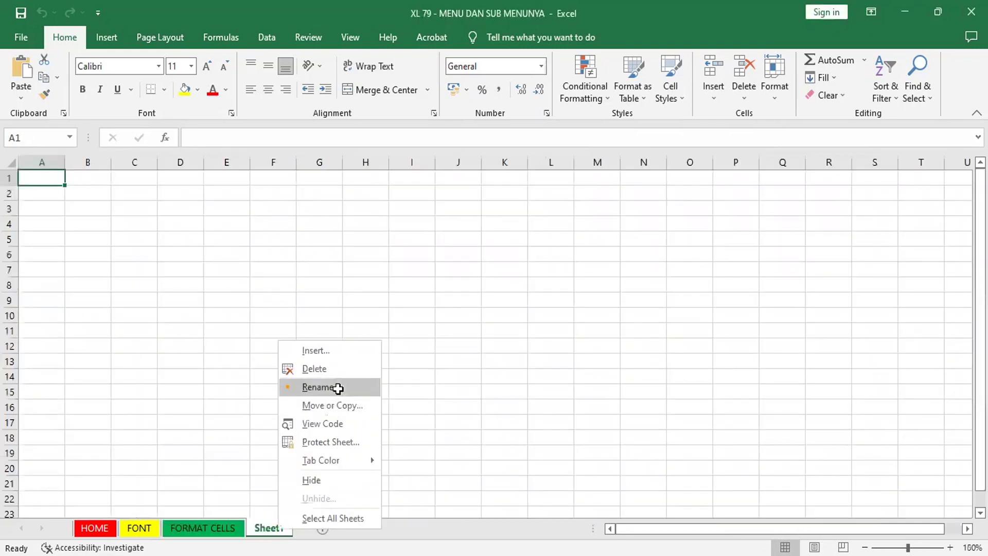
left_click(337, 389)
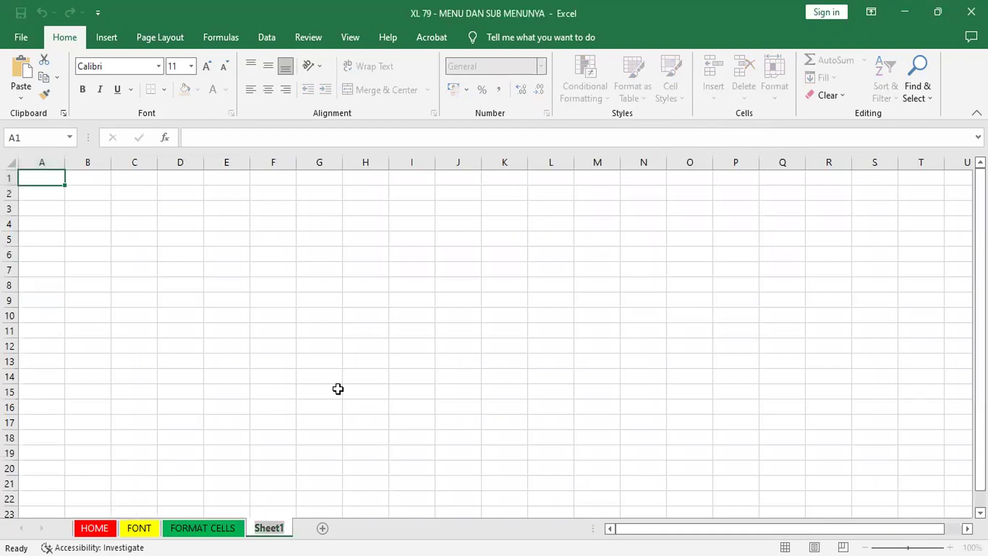
type("fo")
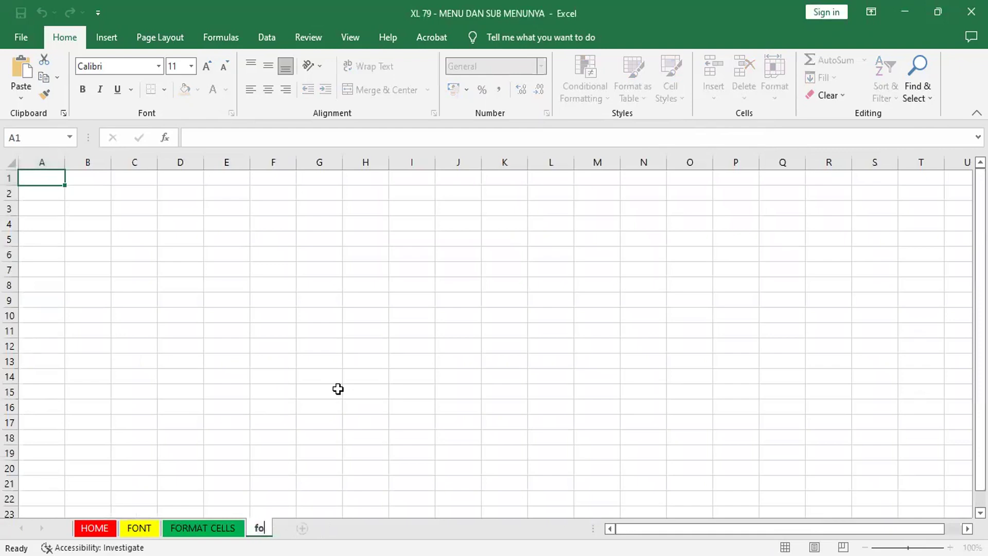
key("BackSpace")
key("BackSpace")
type("FO")
type("RMAT NUMB")
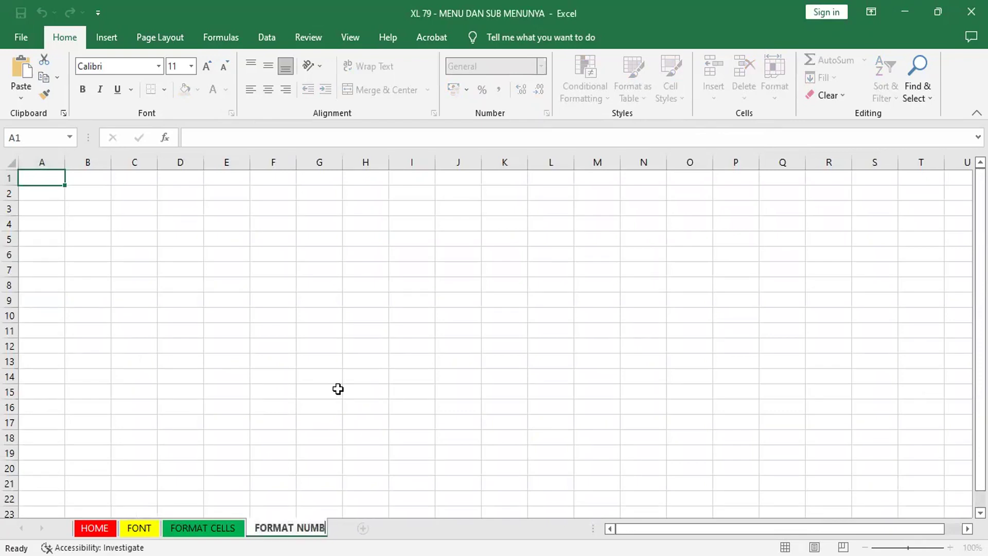
type("ER")
key("Return")
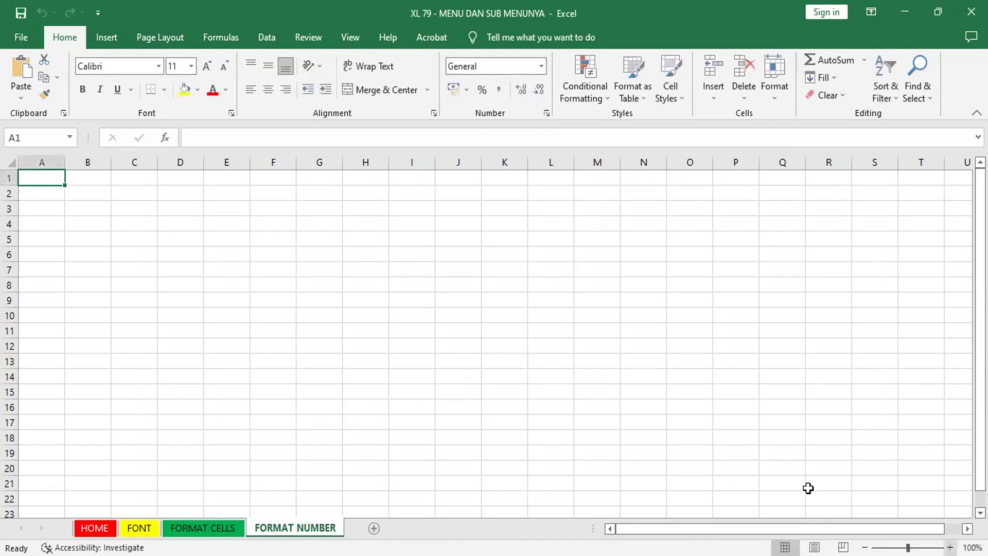
scroll(808, 488, "up", 4)
scroll(808, 487, "up", 1)
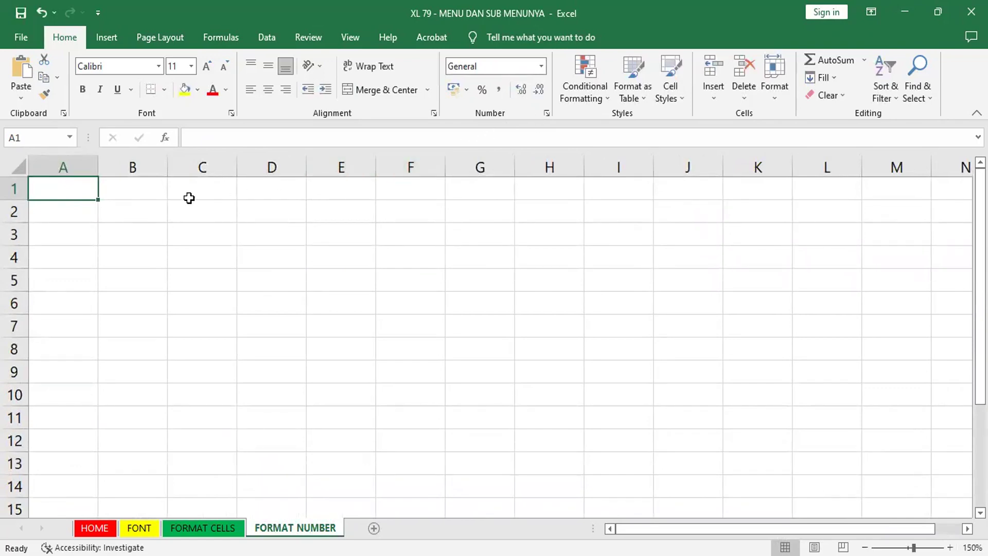
left_click(547, 113)
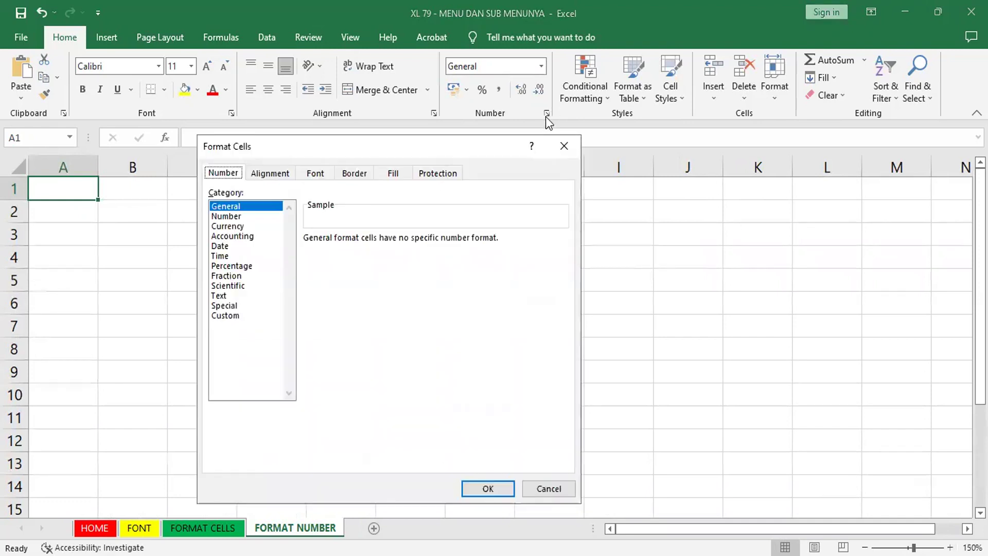
left_click(564, 150)
left_click(358, 264)
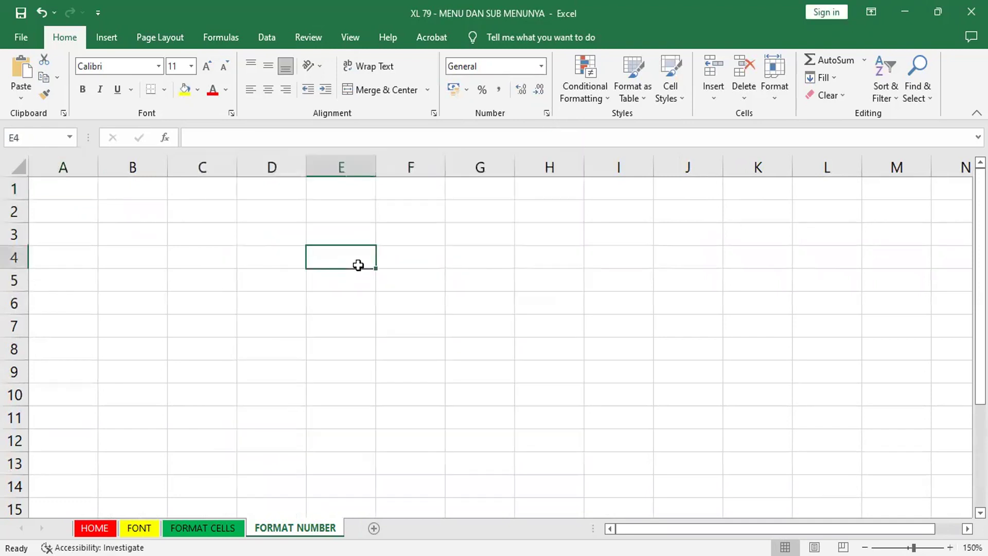
right_click(359, 263)
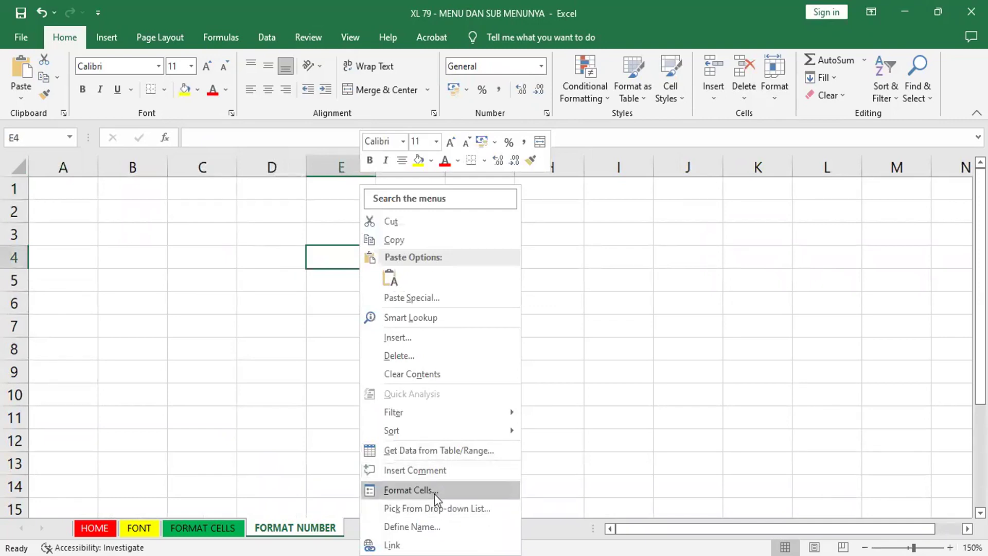
left_click(433, 490)
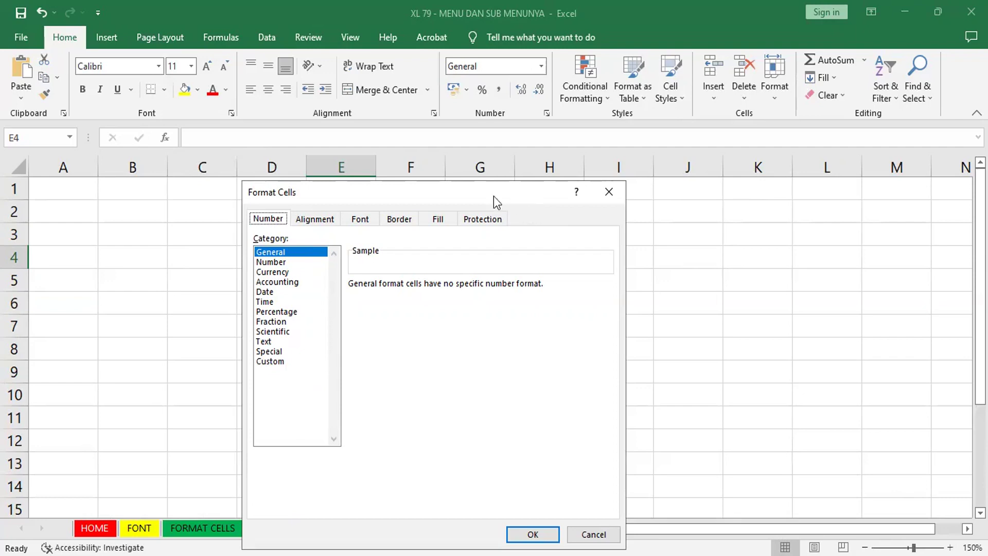
left_click_drag(493, 196, 354, 90)
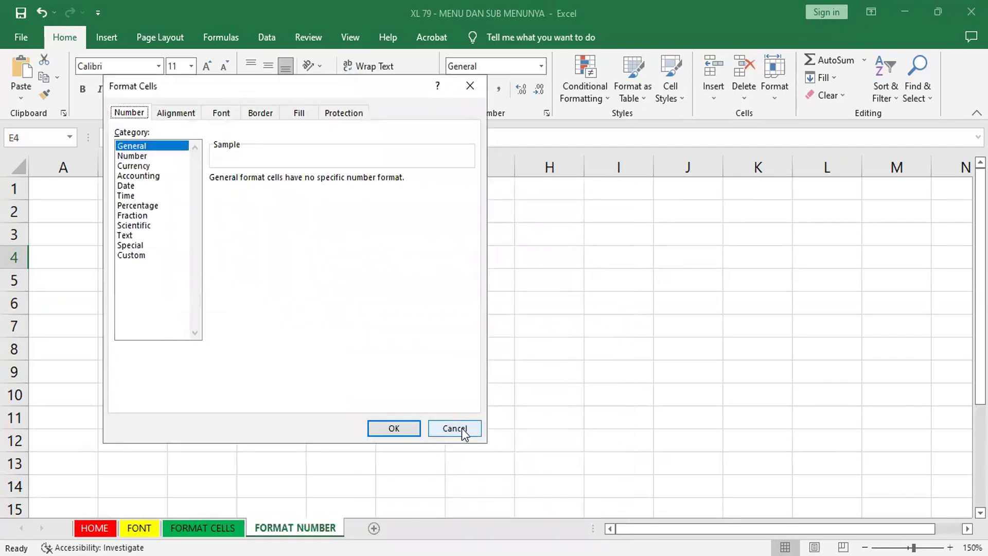
left_click(461, 428)
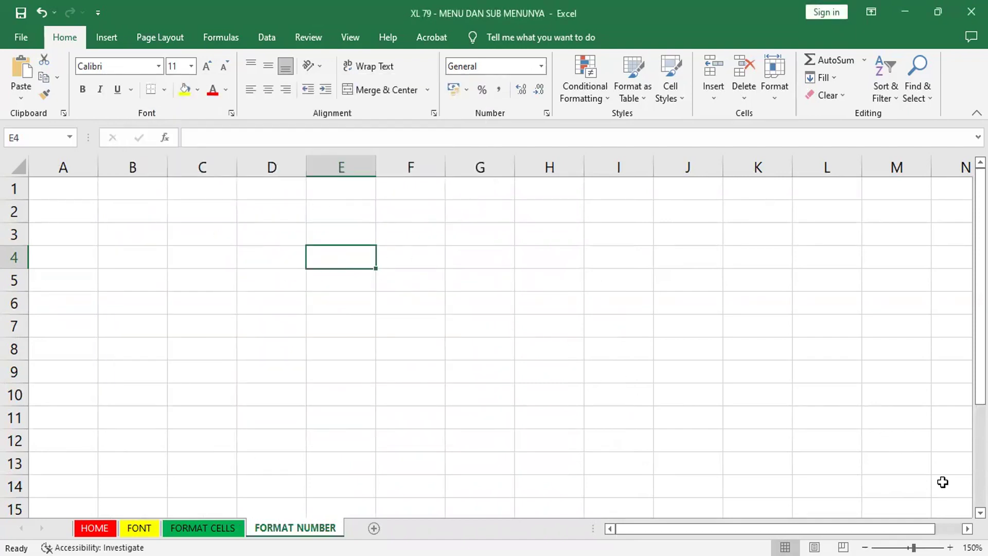
Step: Scroll the blank sheet right and down, then select cell H11
scroll(942, 482, "right", 1)
scroll(943, 482, "right", 2)
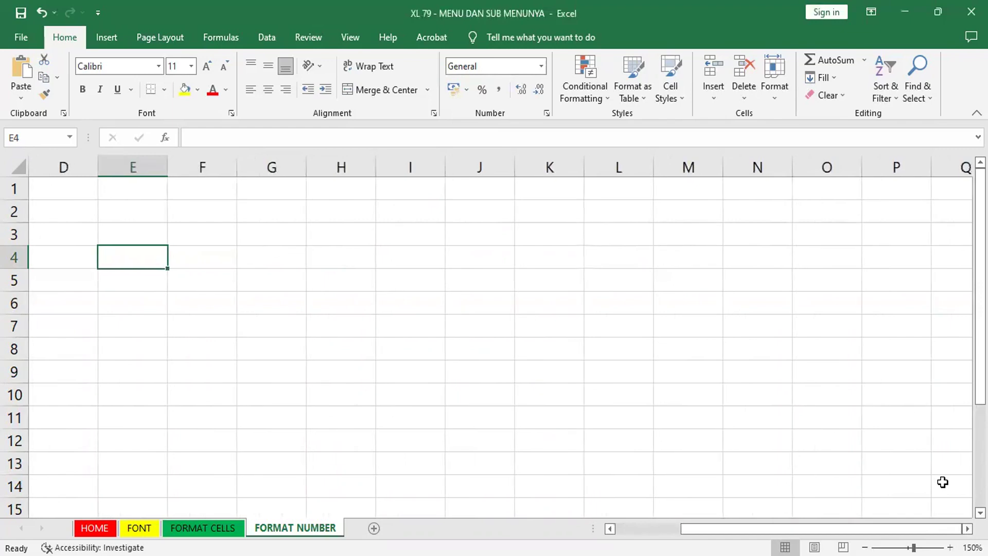
scroll(943, 482, "down", 1)
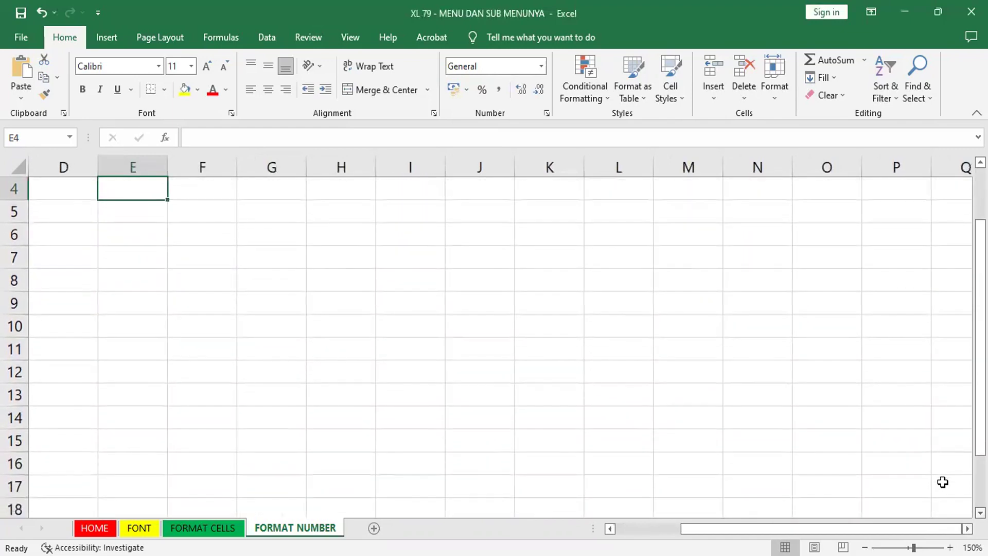
scroll(942, 482, "up", 2, "ctrl")
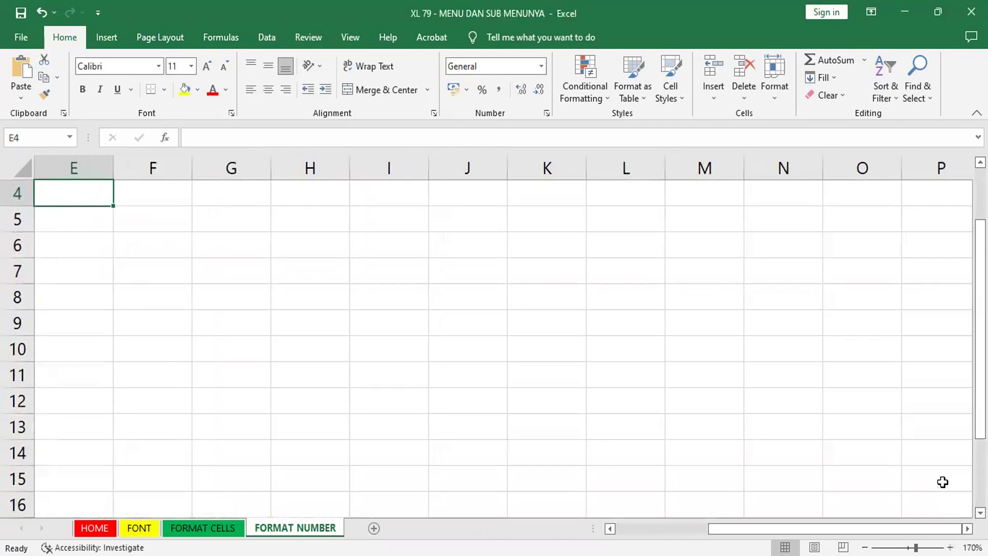
scroll(943, 483, "right", 1)
scroll(943, 482, "right", 1)
scroll(942, 482, "right", 1)
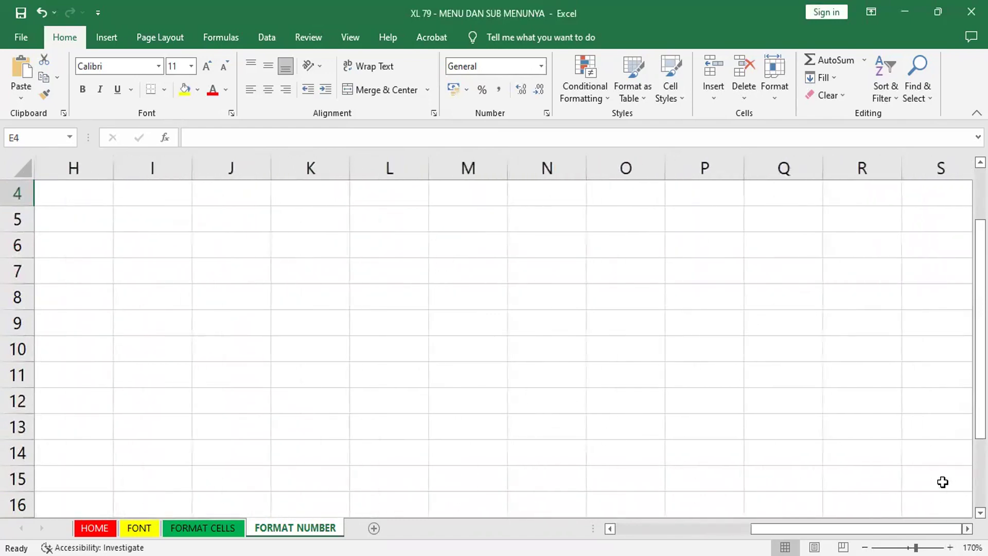
scroll(943, 482, "down", 1)
scroll(943, 482, "down", 1)
scroll(942, 482, "down", 1)
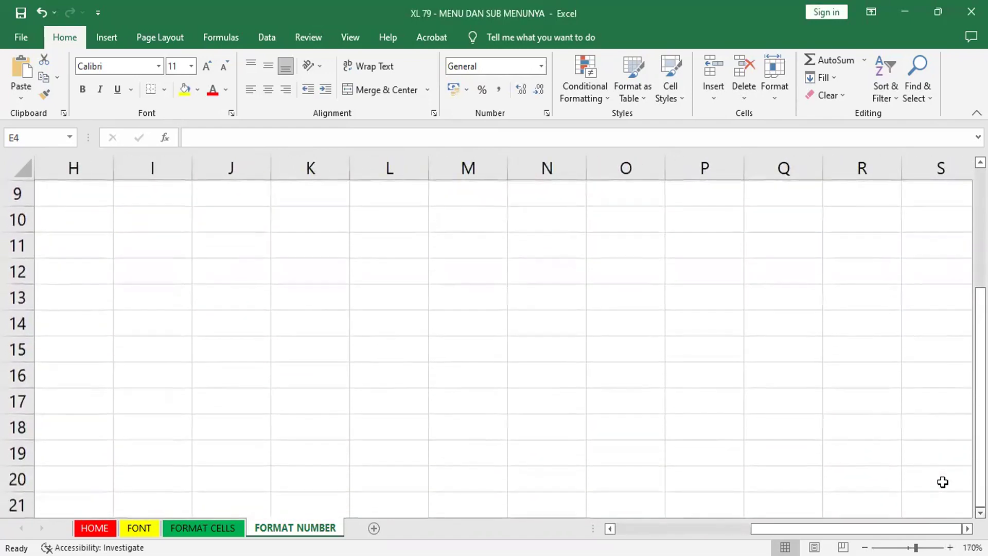
scroll(943, 482, "down", 1)
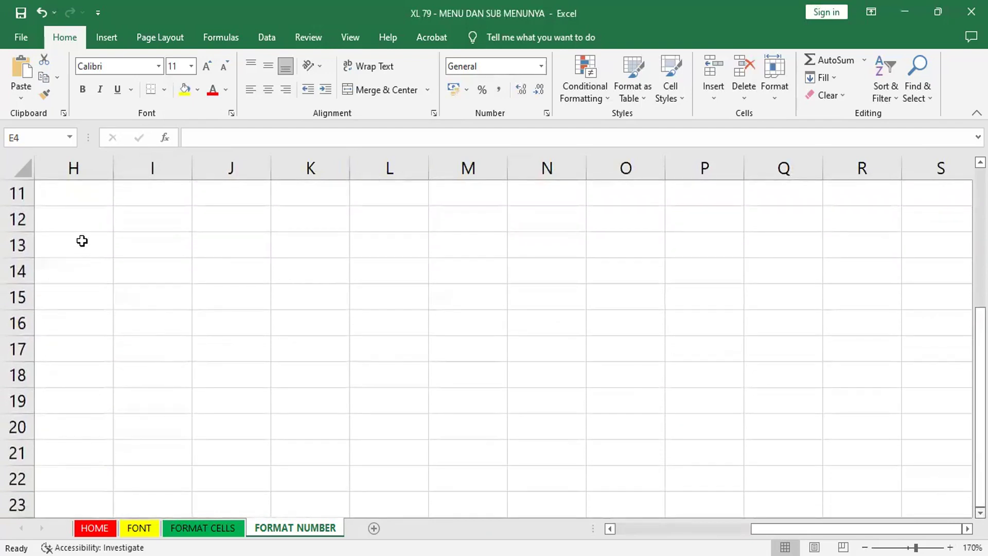
left_click(69, 194)
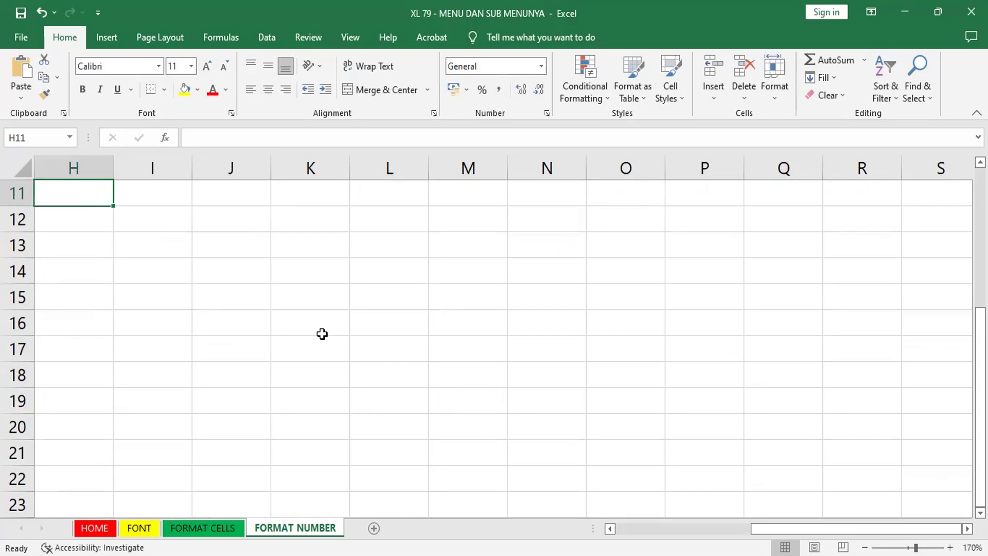
Step: Enter 5000, 1000, 0,5, 0,25 and 1,75 into cells H11 through H15
type("5000")
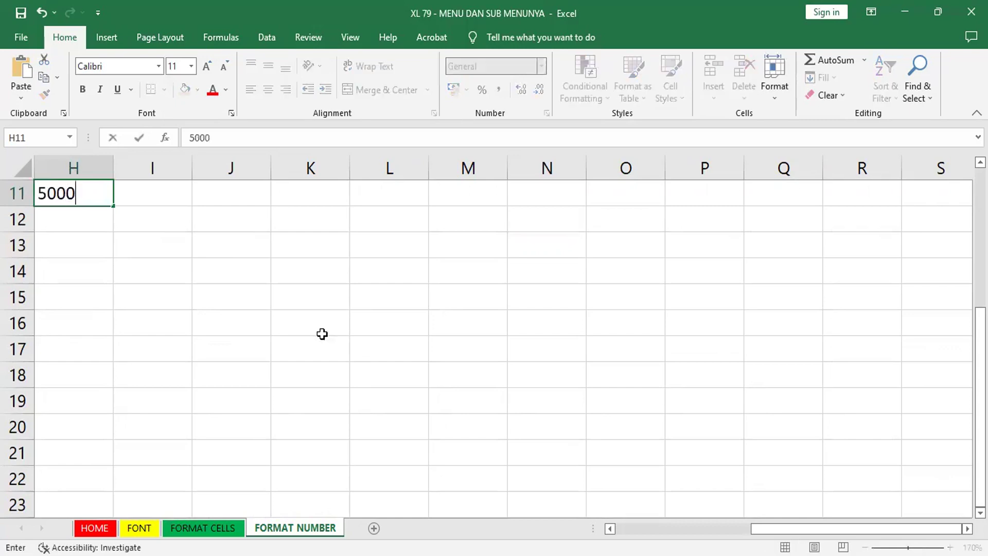
key("ctrl+Return")
key("Down")
type("100")
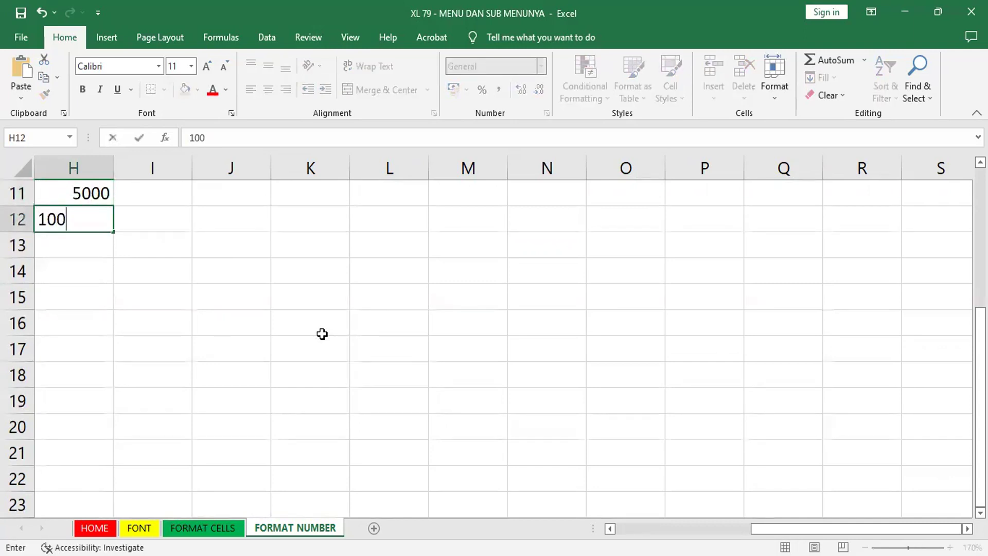
type("0")
key("Return")
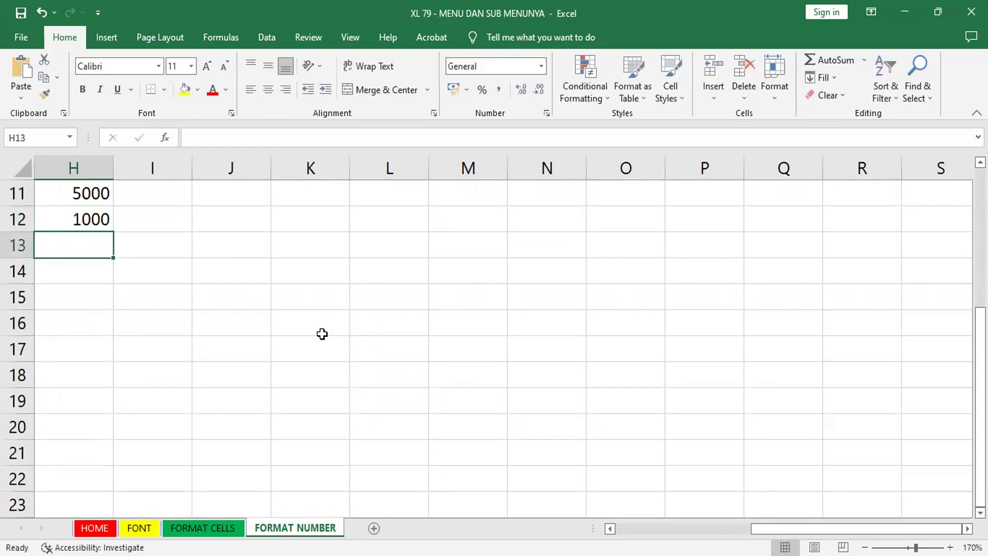
type(",5")
key("Return")
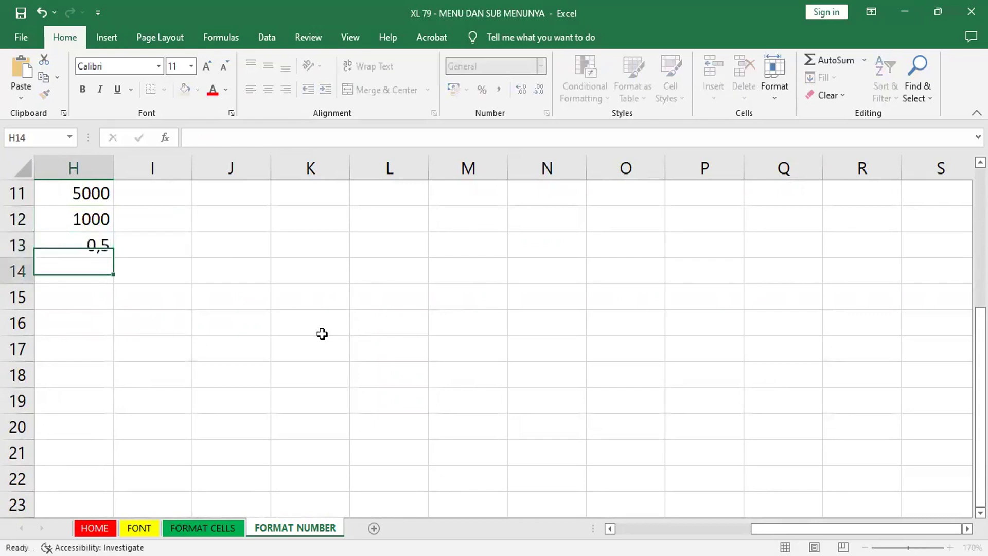
type(",25")
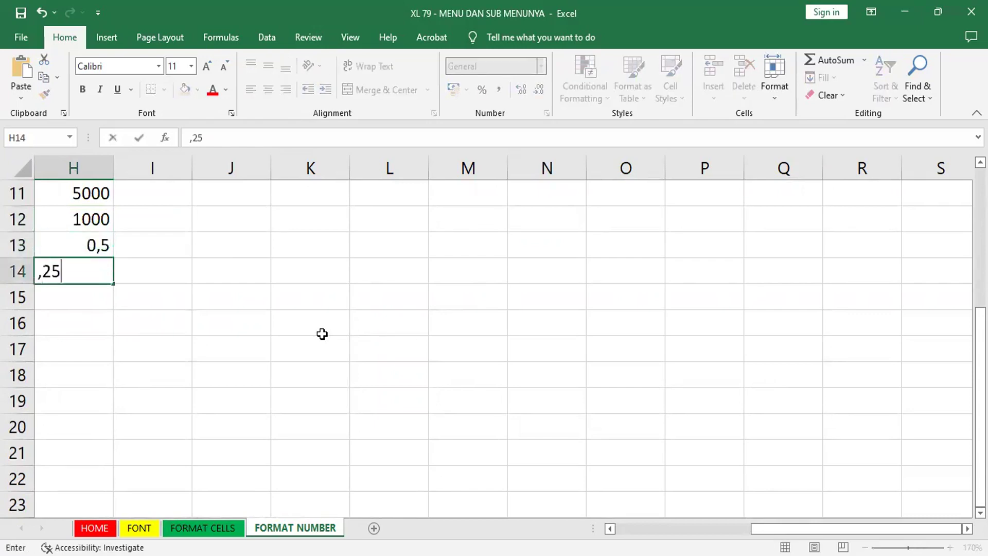
key("Return")
type("1,75")
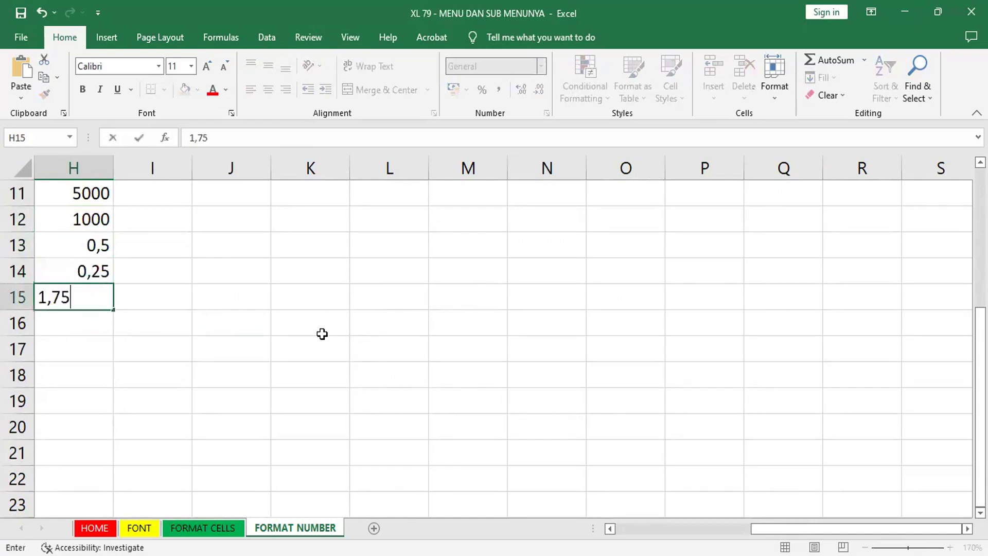
key("Return")
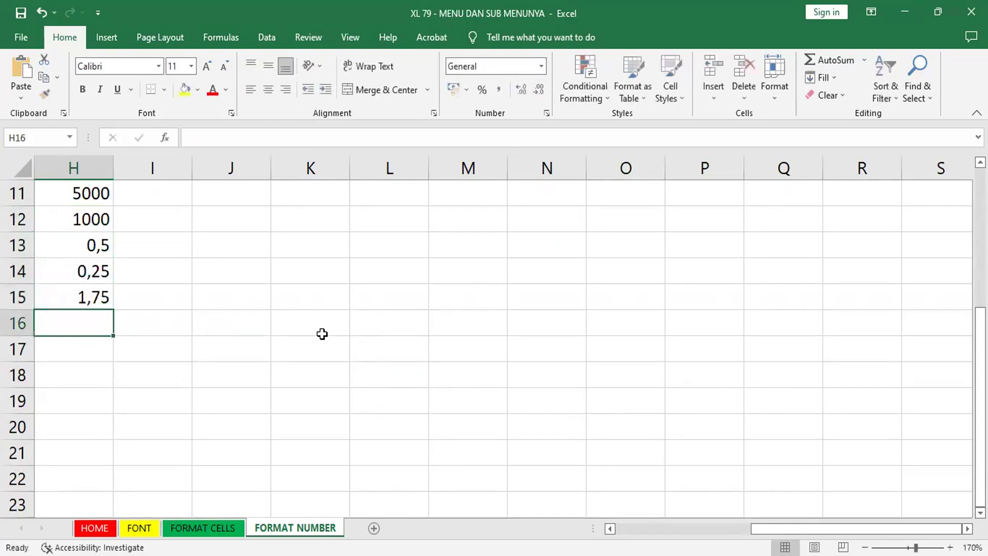
Step: Fill the H11:H15 values rightward so columns I through L match column H
mouse_move(73, 193)
left_mouse_down()
mouse_move(77, 301)
mouse_move(252, 297)
left_mouse_up()
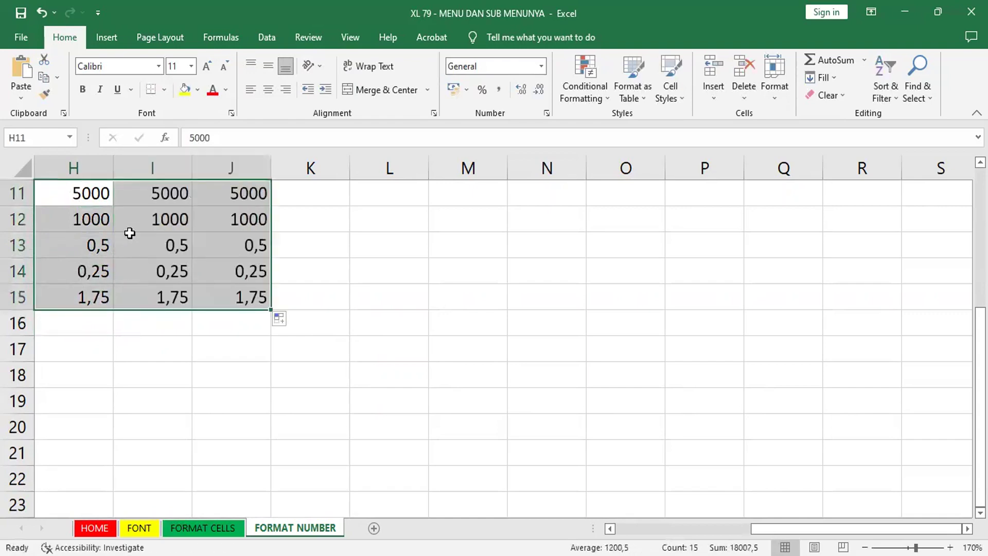
left_click(74, 166)
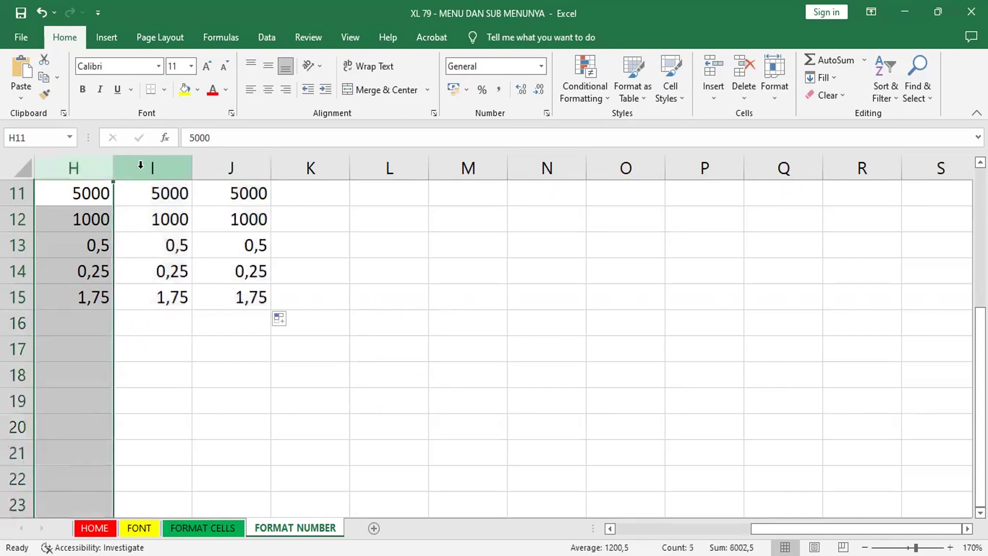
left_click(140, 166)
left_click(227, 168)
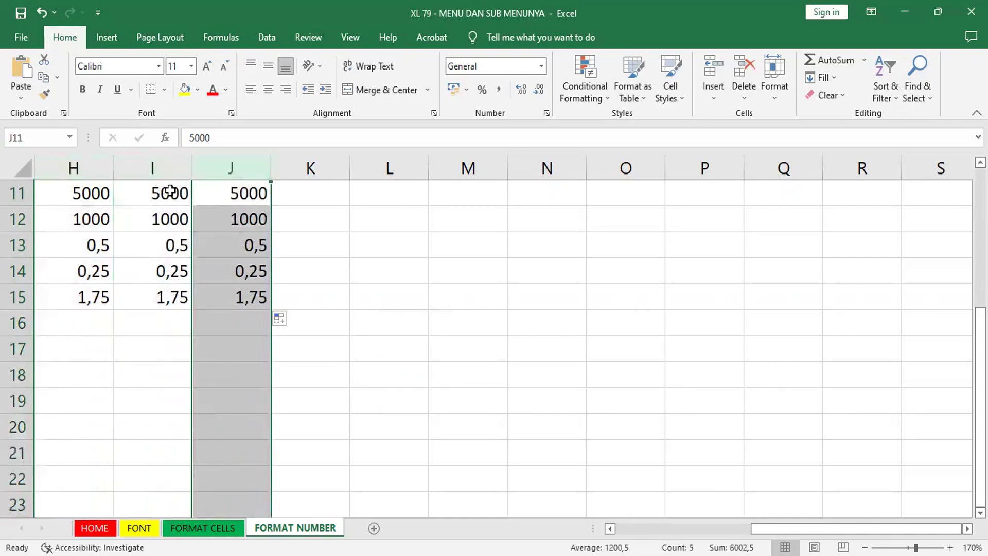
mouse_move(93, 188)
left_mouse_down()
mouse_move(242, 296)
mouse_move(389, 308)
left_mouse_up()
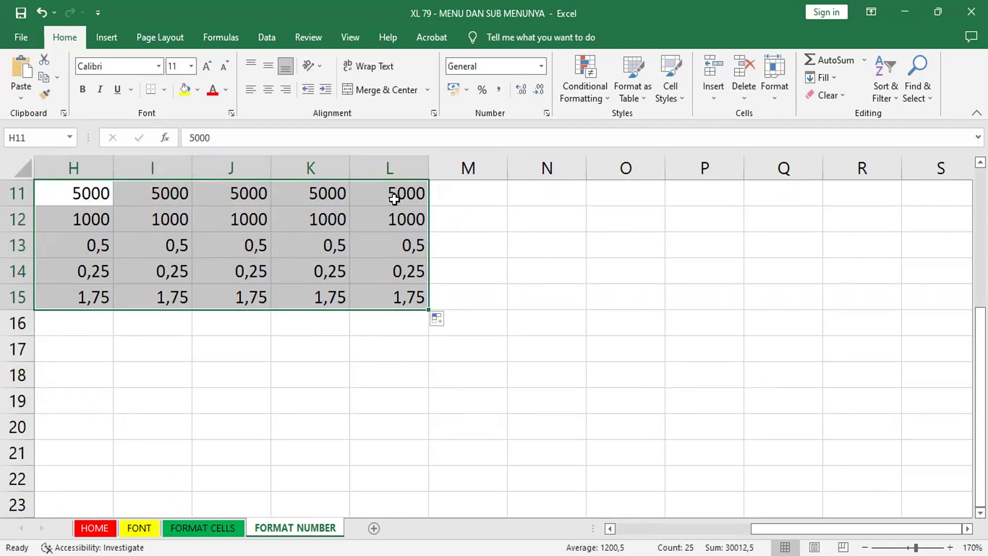
left_click(181, 193)
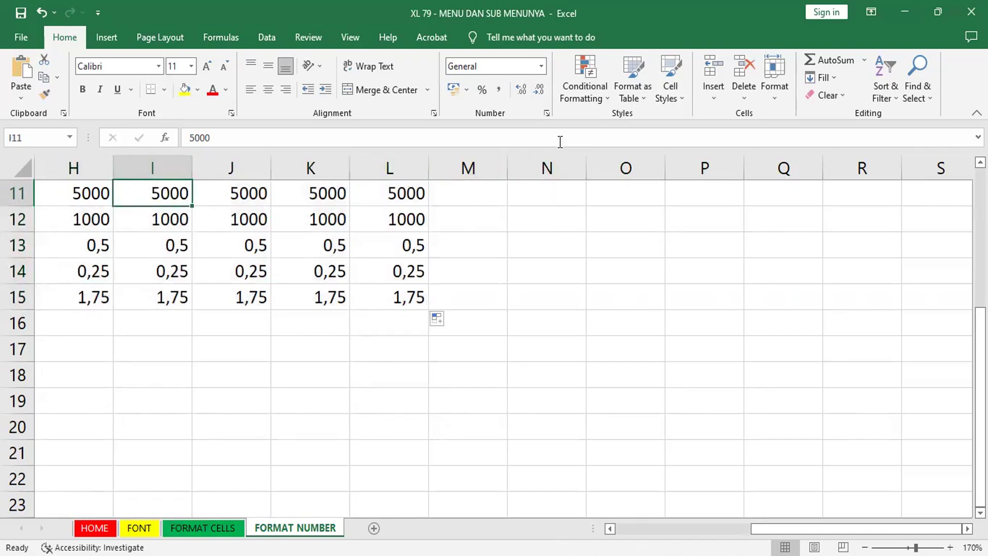
Step: Format I11 as Number with 2 decimal places so it shows 5000,00
left_click(547, 113)
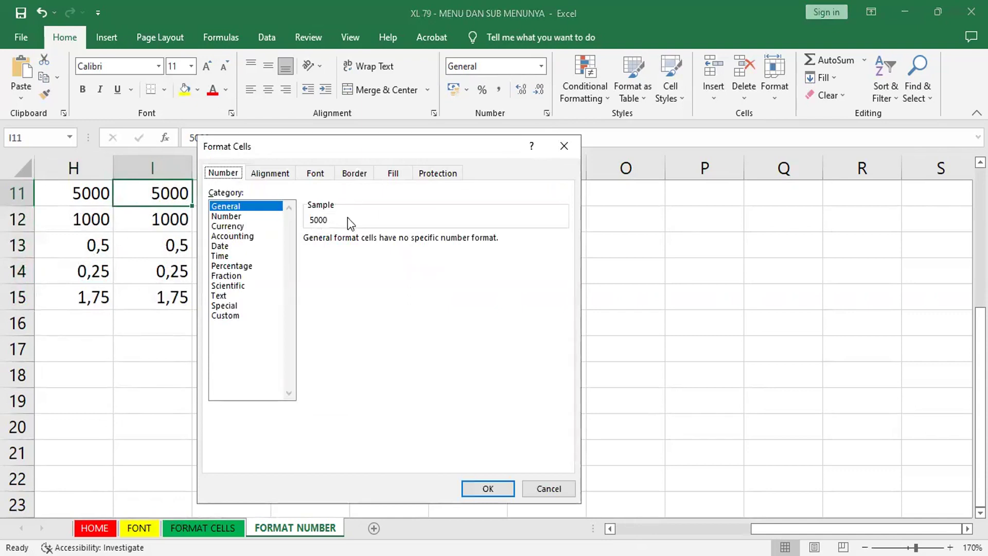
left_click(226, 216)
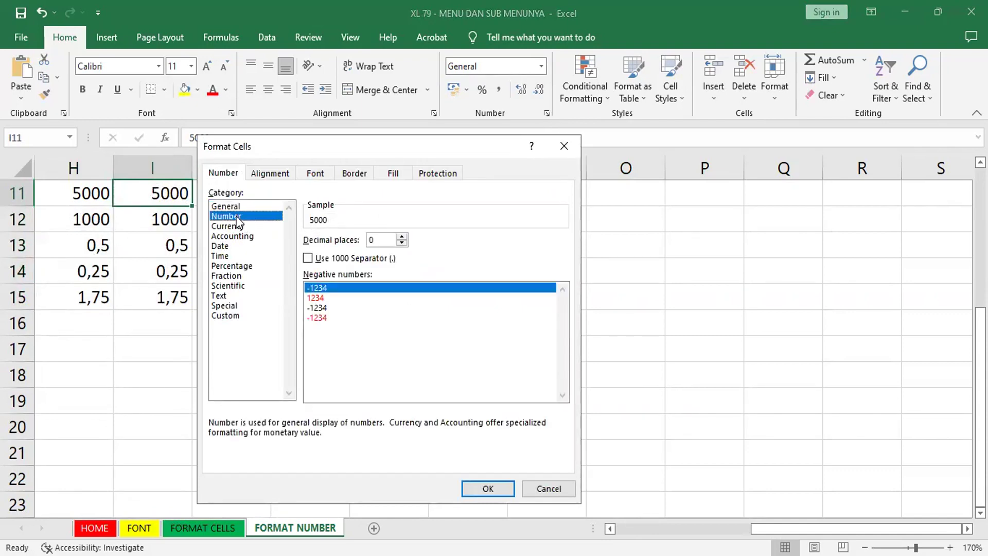
left_click(282, 207)
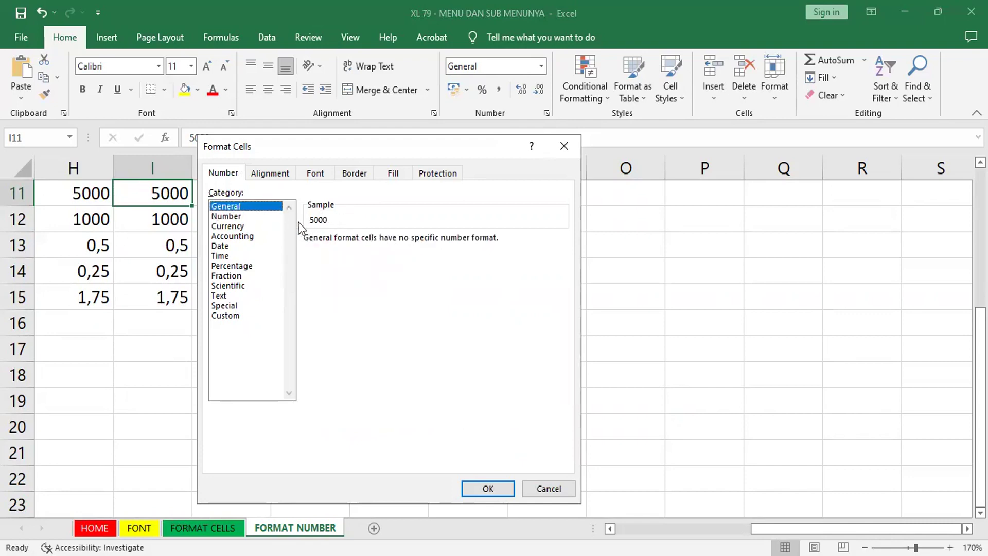
left_click(251, 217)
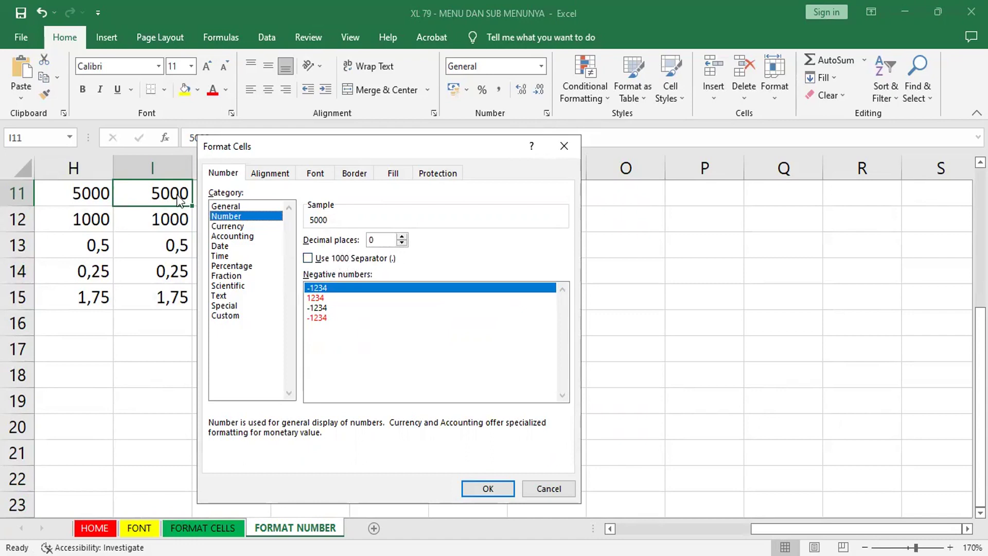
left_click(401, 236)
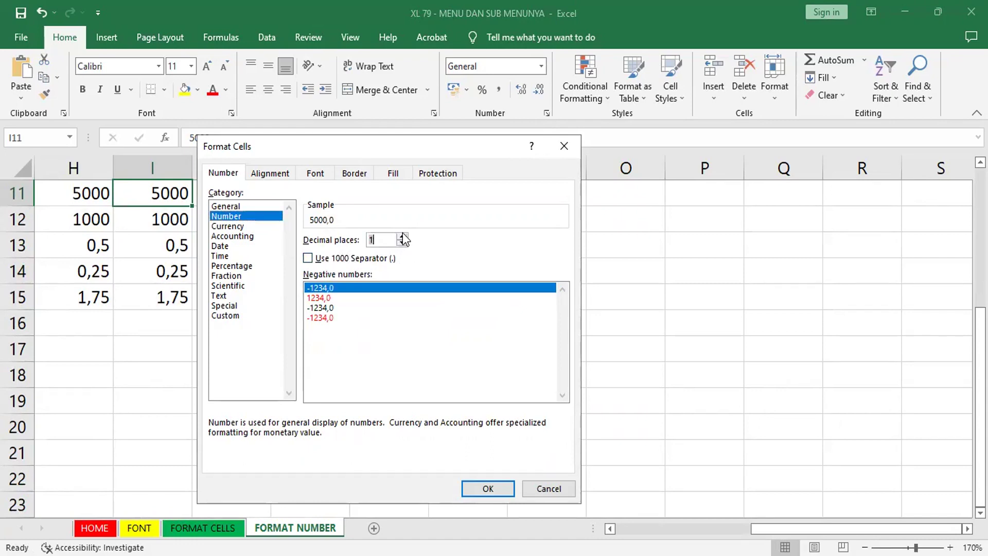
left_click(401, 237)
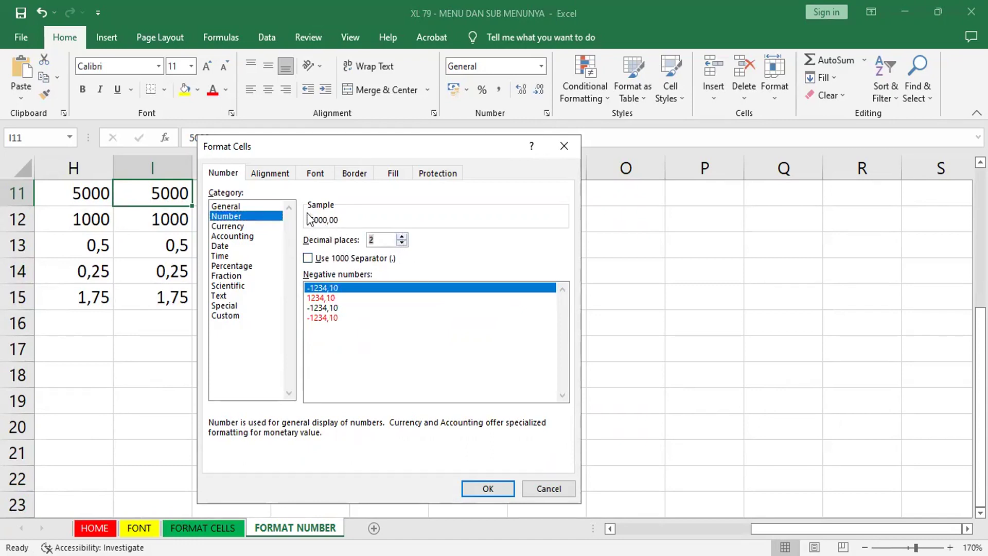
left_click(502, 488)
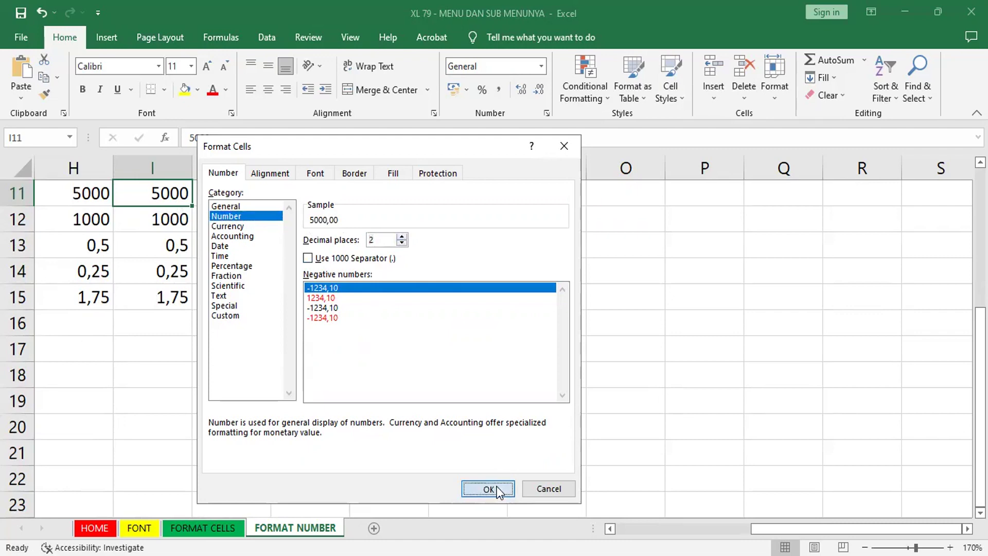
left_click(188, 220)
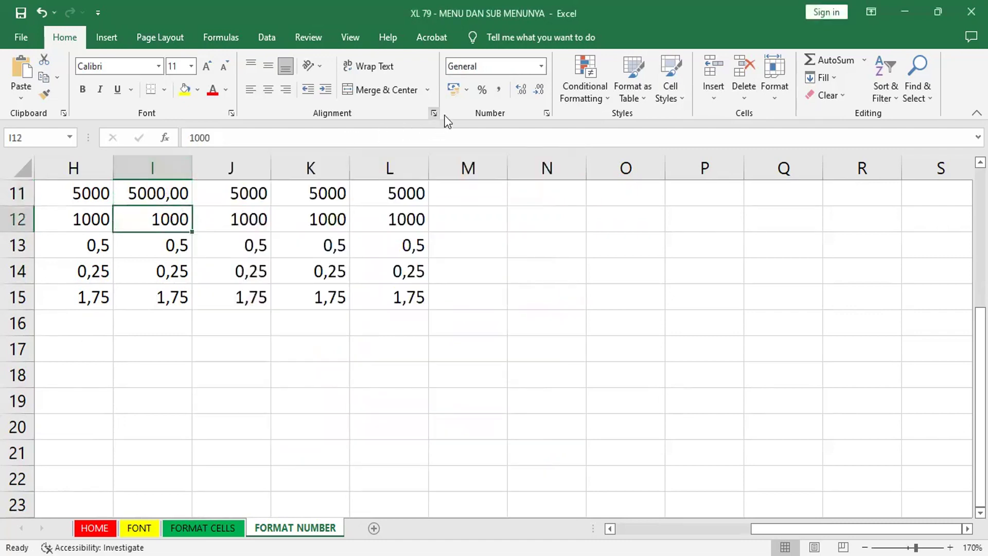
Step: Format I12 as Number with 2 decimals and a 1000 separator, showing 1.000,00
left_click(547, 113)
left_click(251, 217)
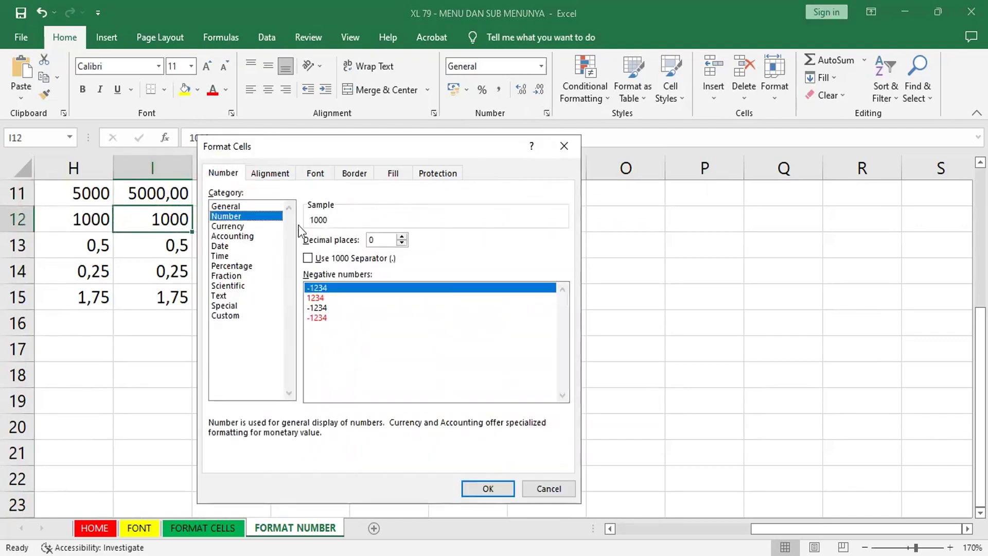
left_click(402, 237)
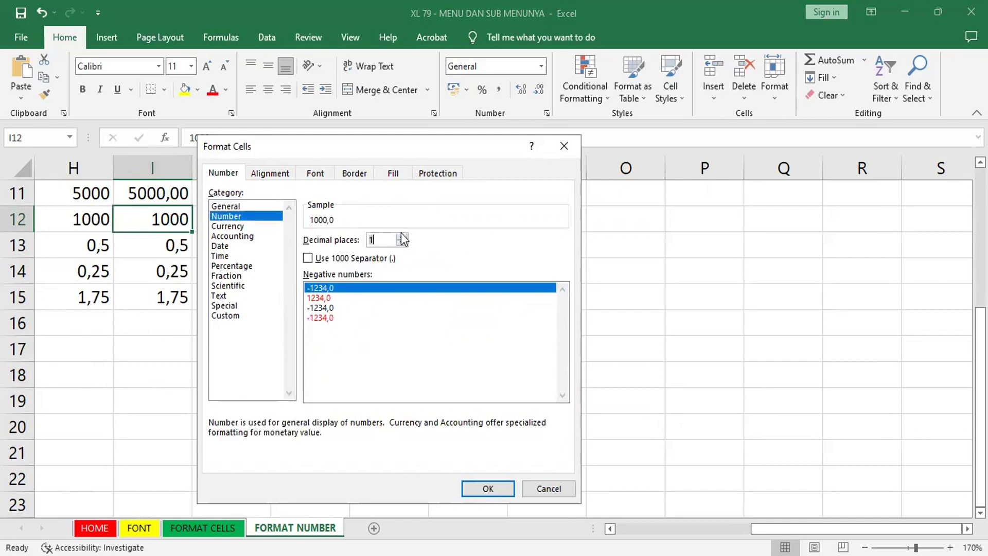
left_click(402, 236)
left_click(307, 258)
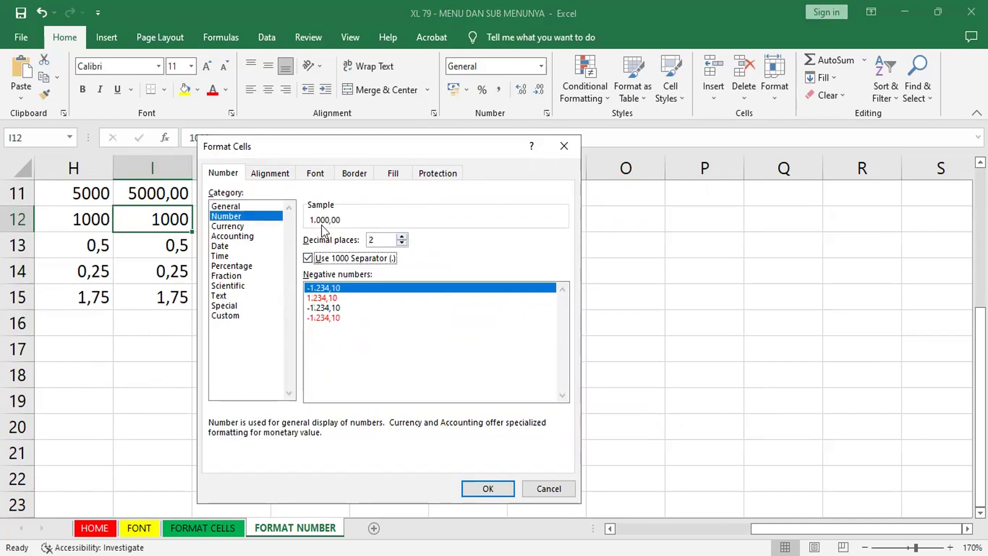
left_click(493, 490)
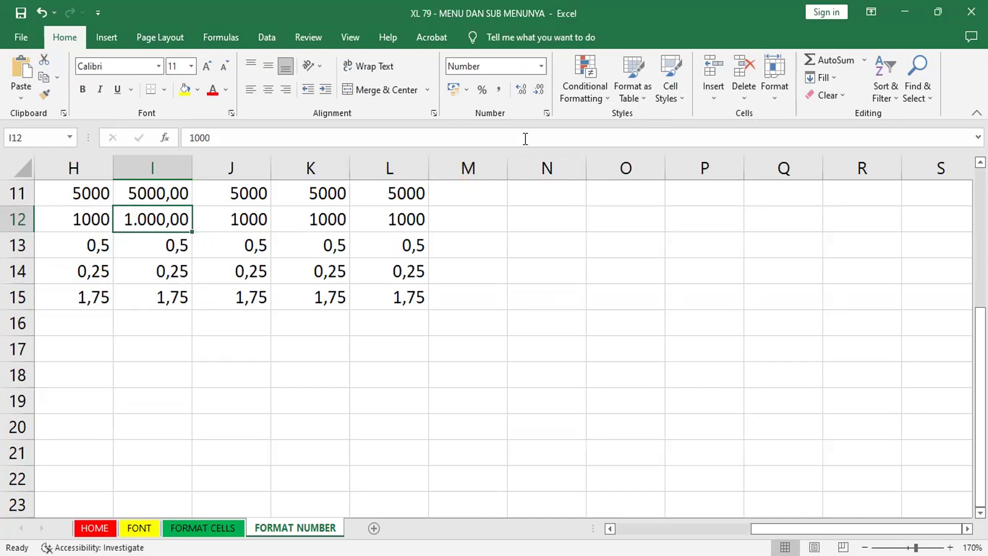
Step: Apply the Rp Currency format to I12 so it displays Rp1.000,00
left_click(547, 113)
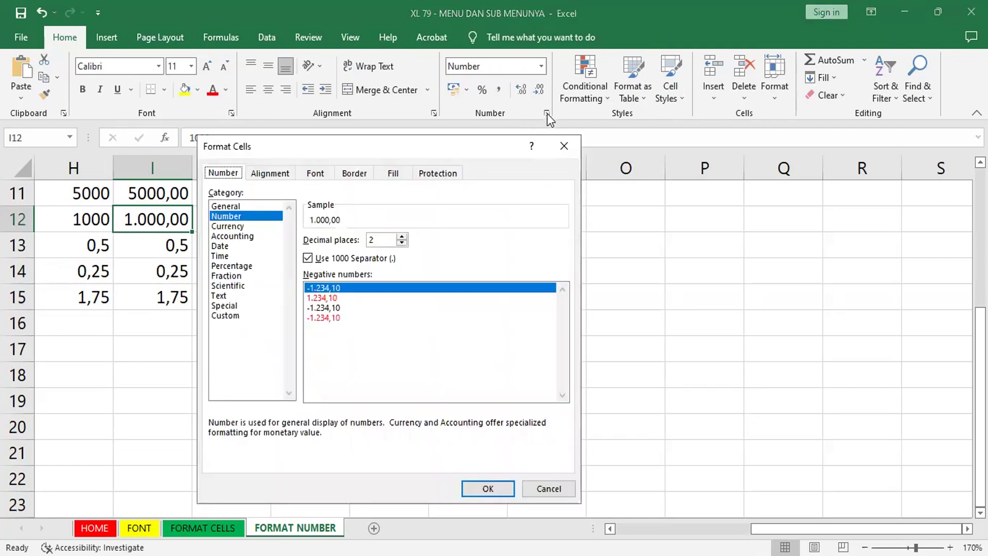
left_click(239, 228)
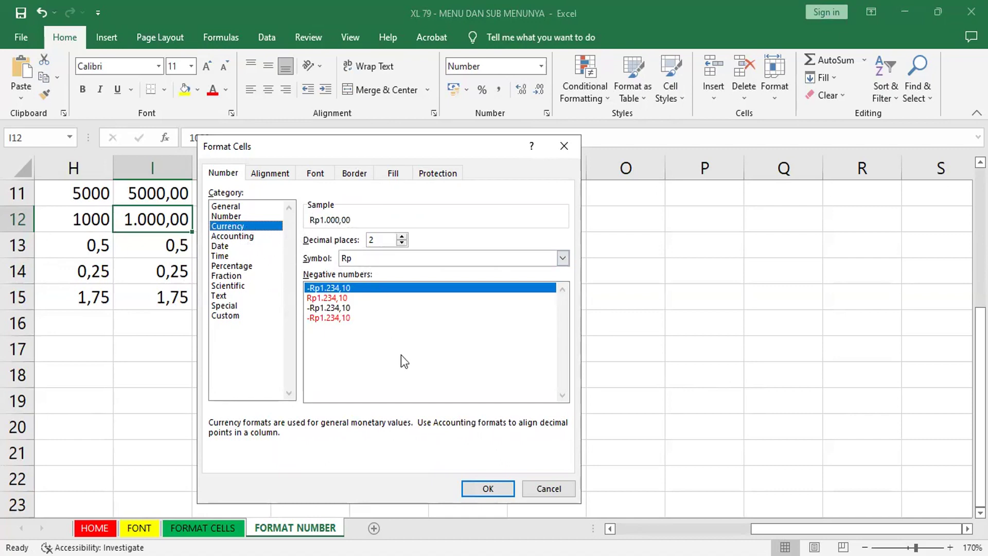
left_click(488, 489)
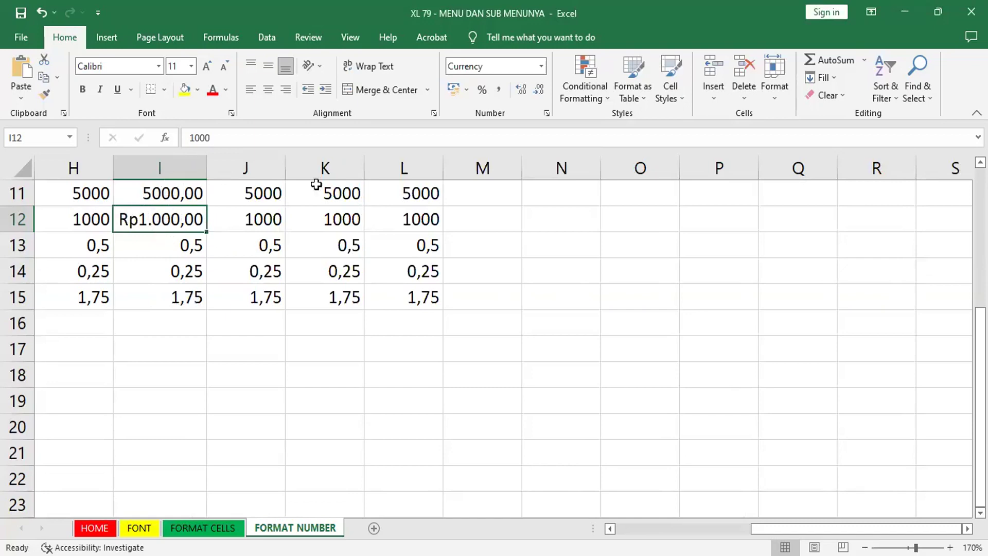
left_click(547, 113)
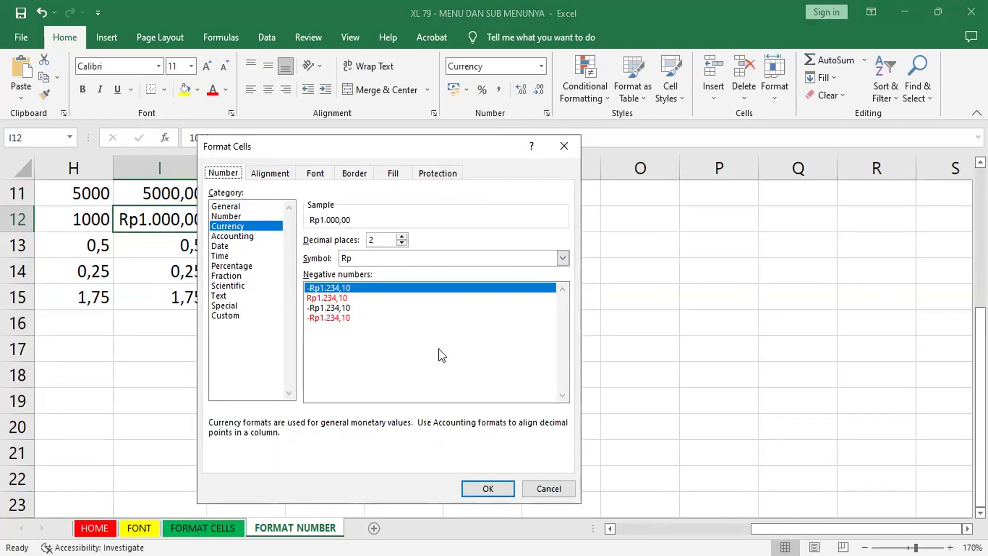
left_click(550, 491)
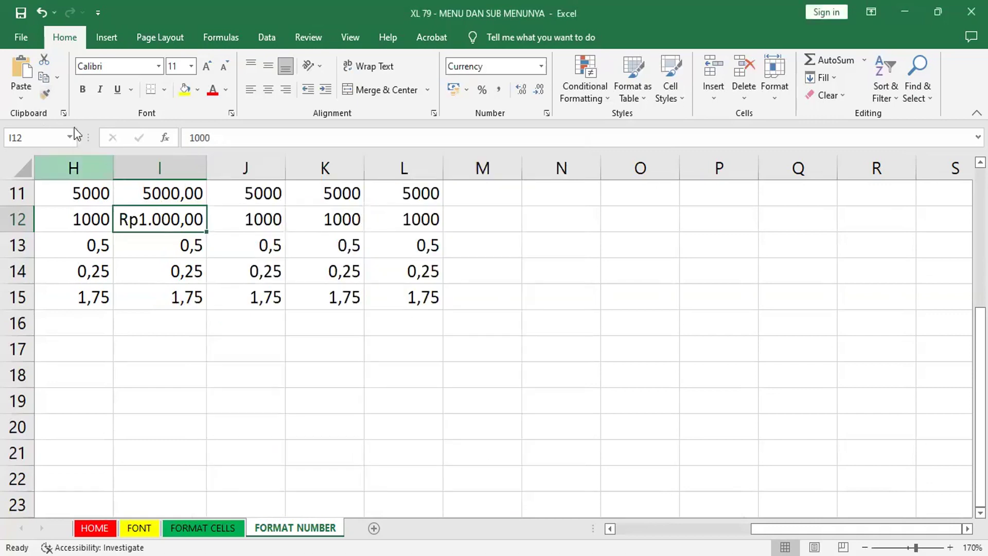
Step: Copy I12's formatting onto J12 with Format Painter and autofit column J
left_click(44, 95)
left_click(239, 219)
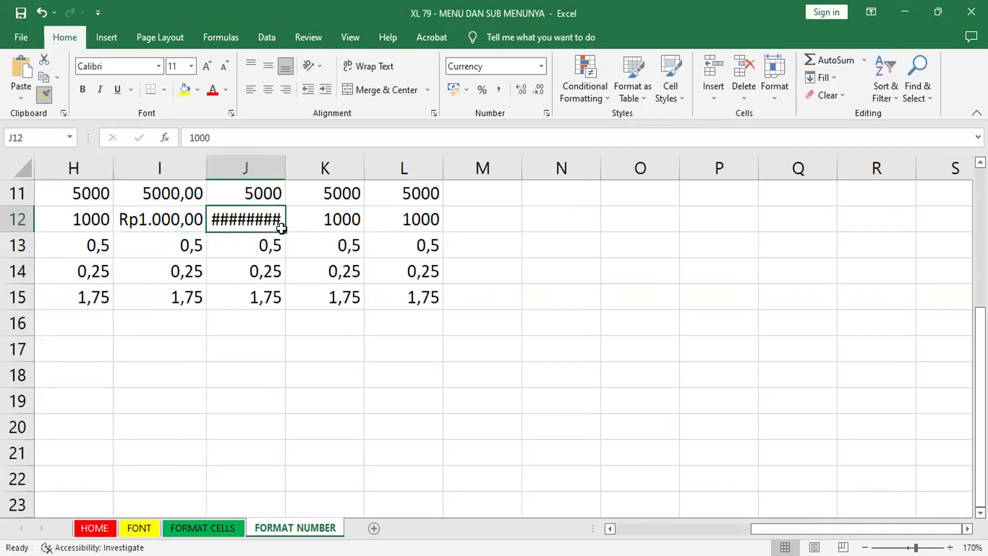
double_click(286, 168)
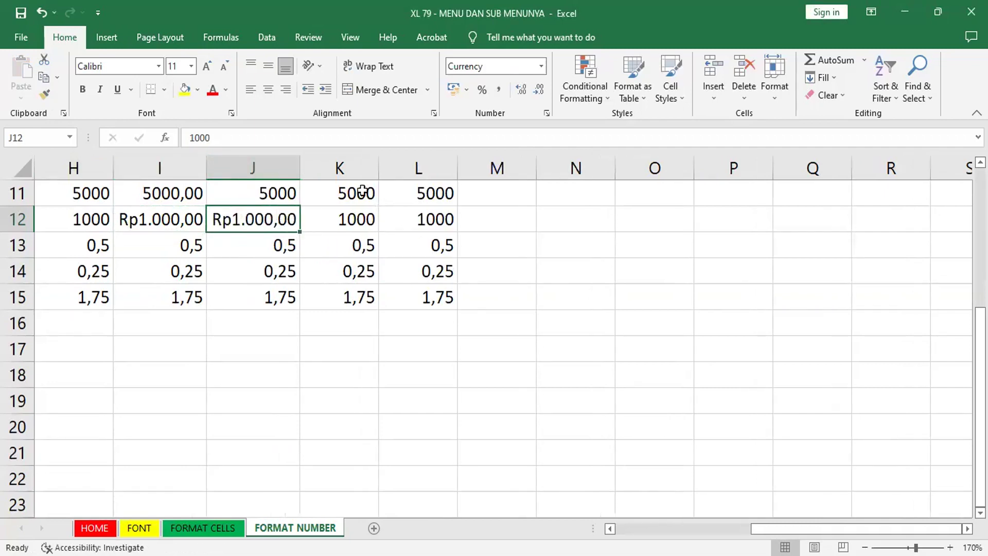
Step: Compare Accounting, Number and Currency formats for J12, then confirm Currency
left_click(546, 115)
left_click(233, 236)
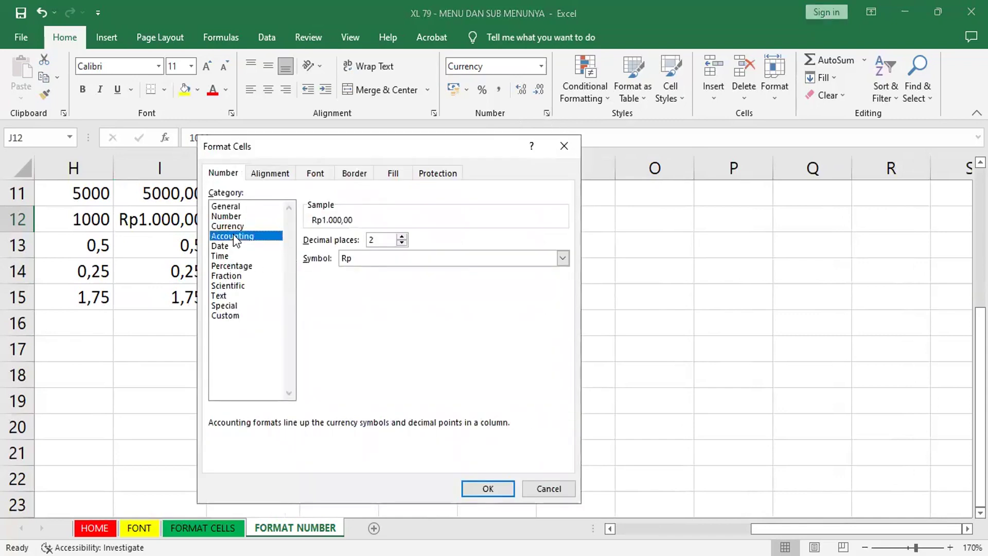
left_click(239, 227)
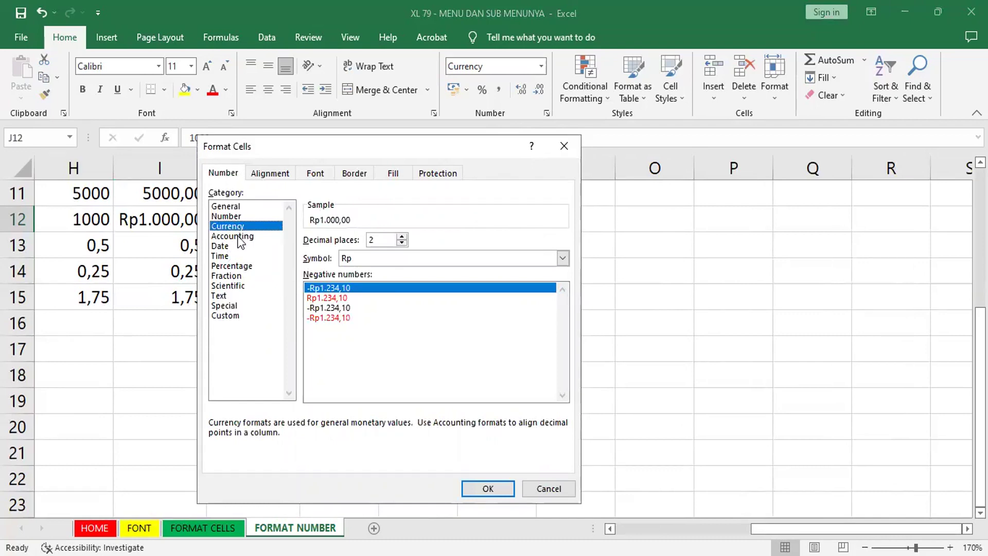
left_click(239, 237)
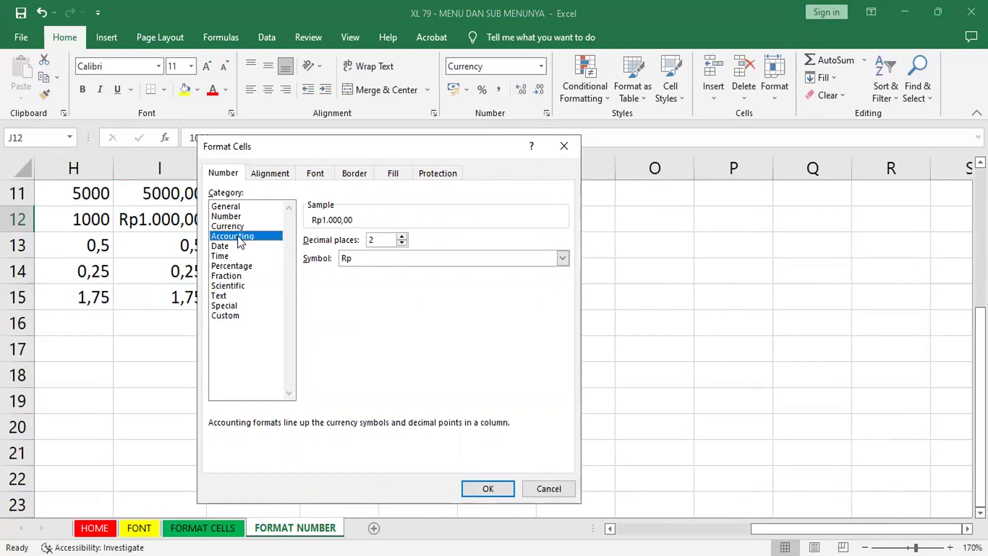
left_click(248, 225)
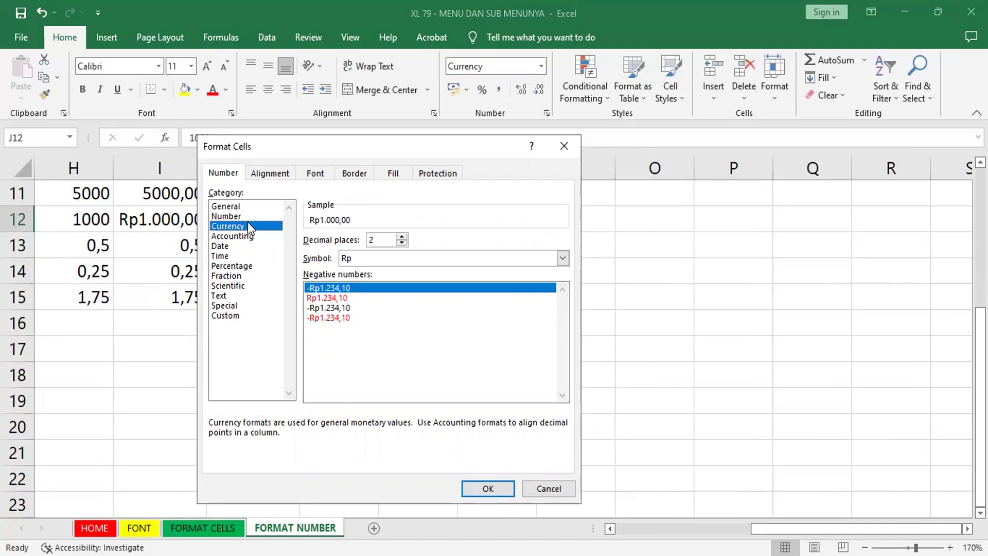
left_click(240, 216)
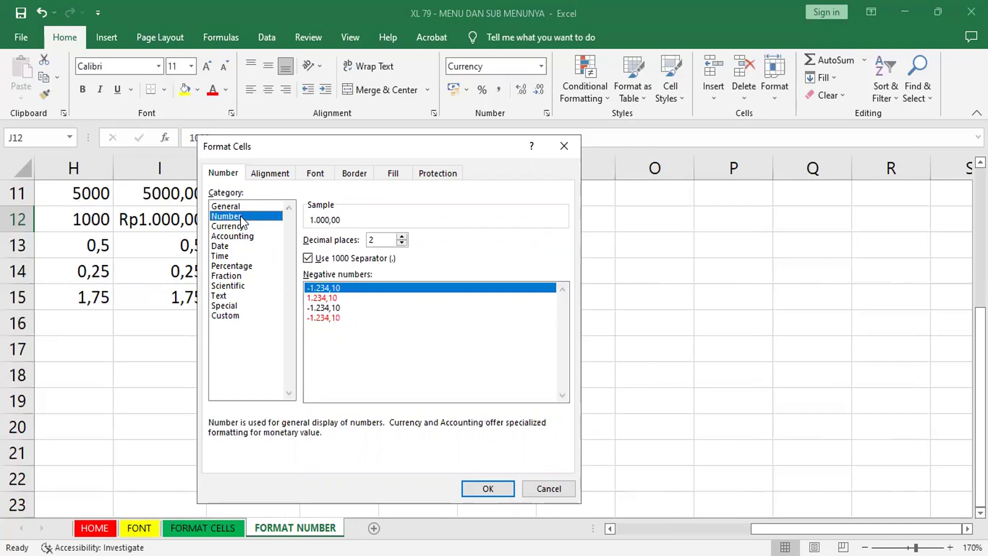
left_click(242, 226)
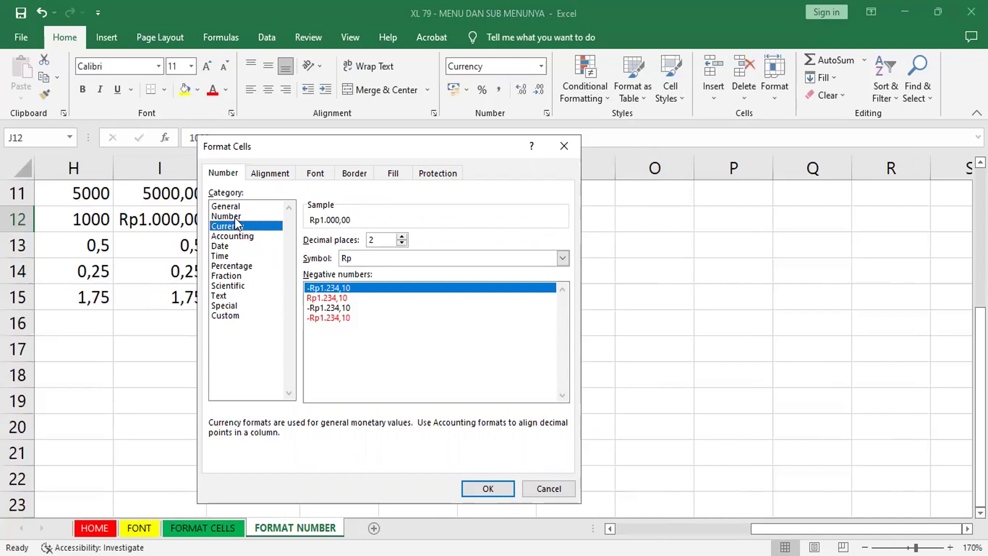
left_click(238, 237)
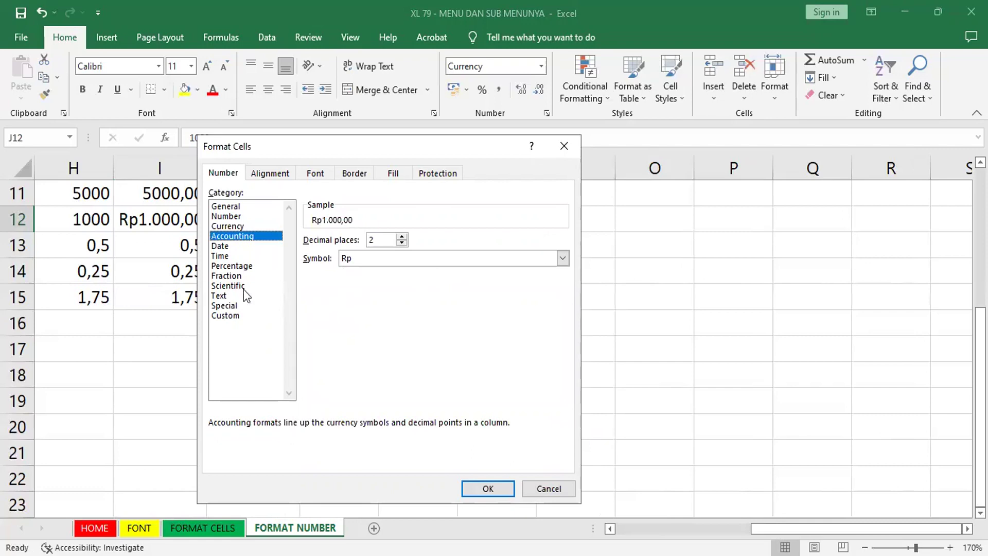
left_click(238, 227)
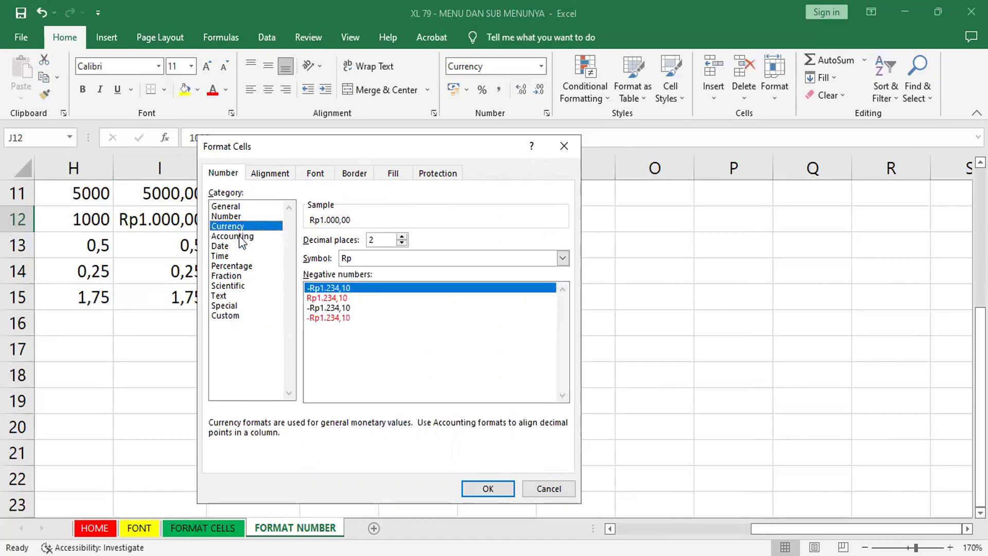
left_click(239, 235)
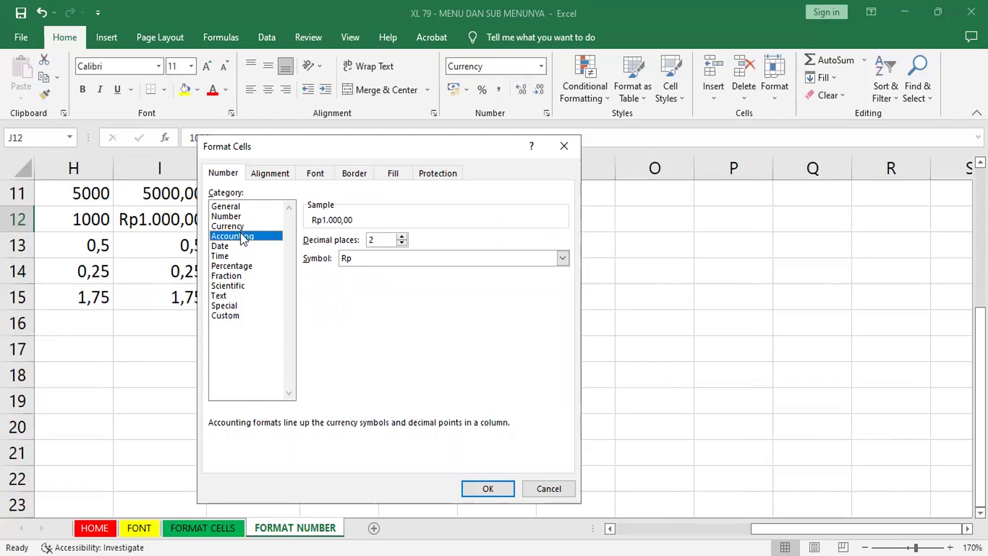
left_click(240, 227)
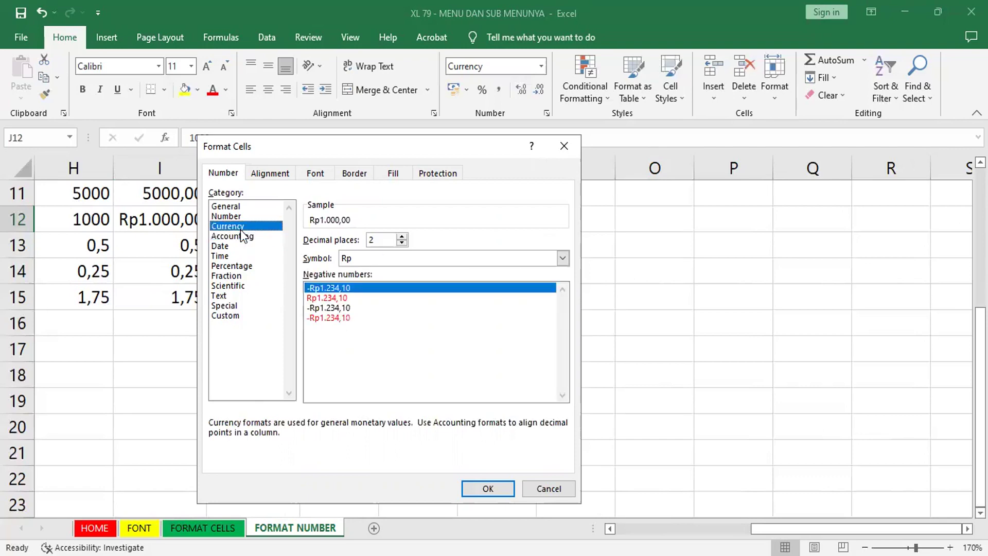
left_click(488, 490)
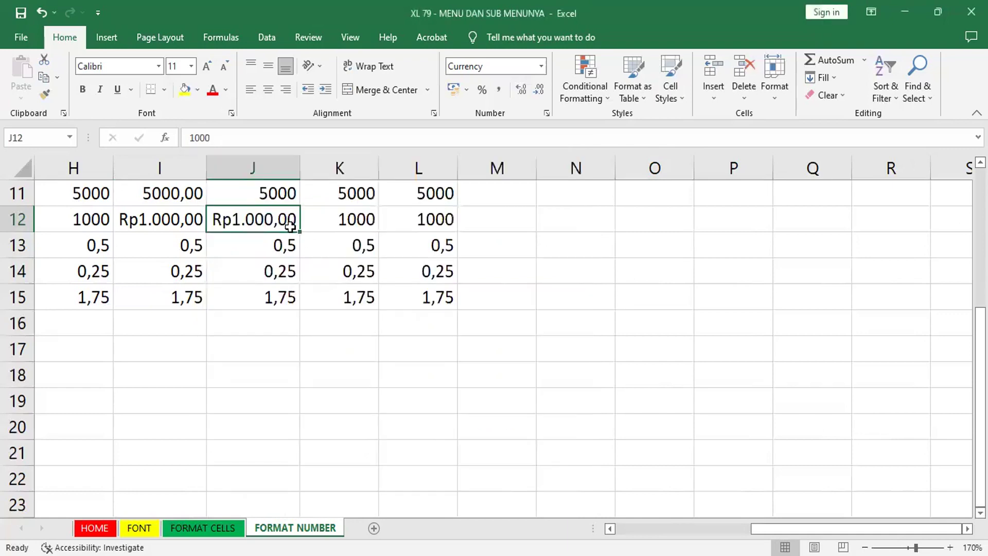
Step: Change J12 to -1000 so it displays -Rp1.000,00
left_click(190, 138)
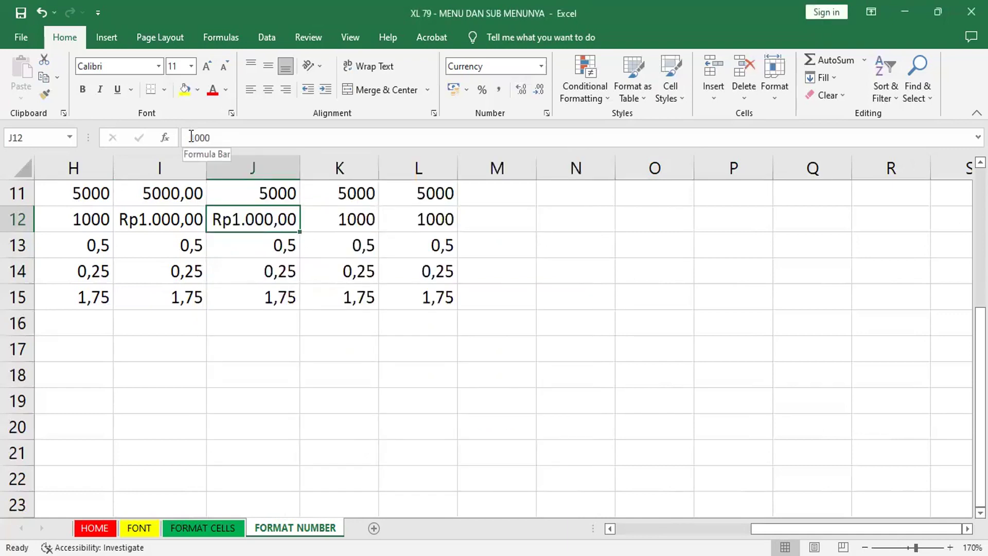
type("-")
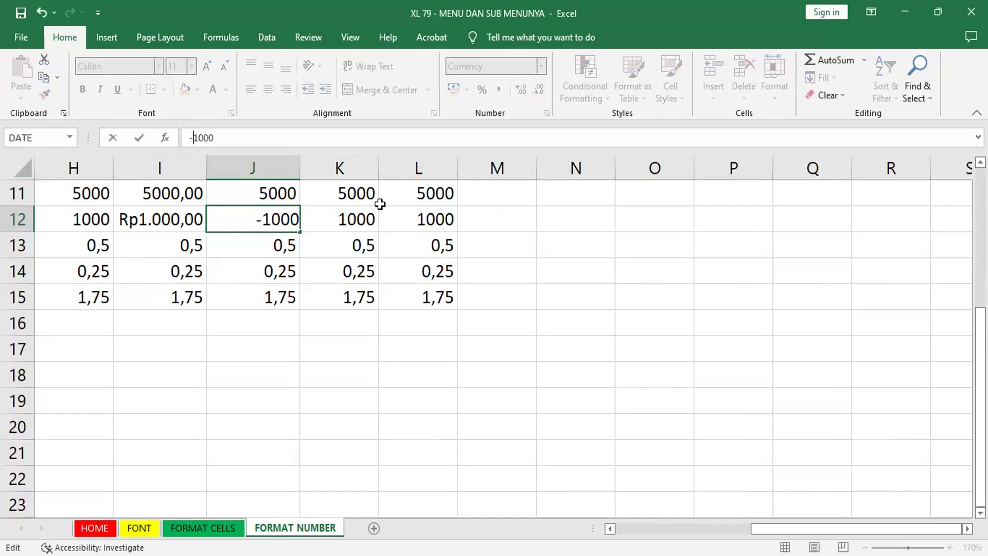
key("Return")
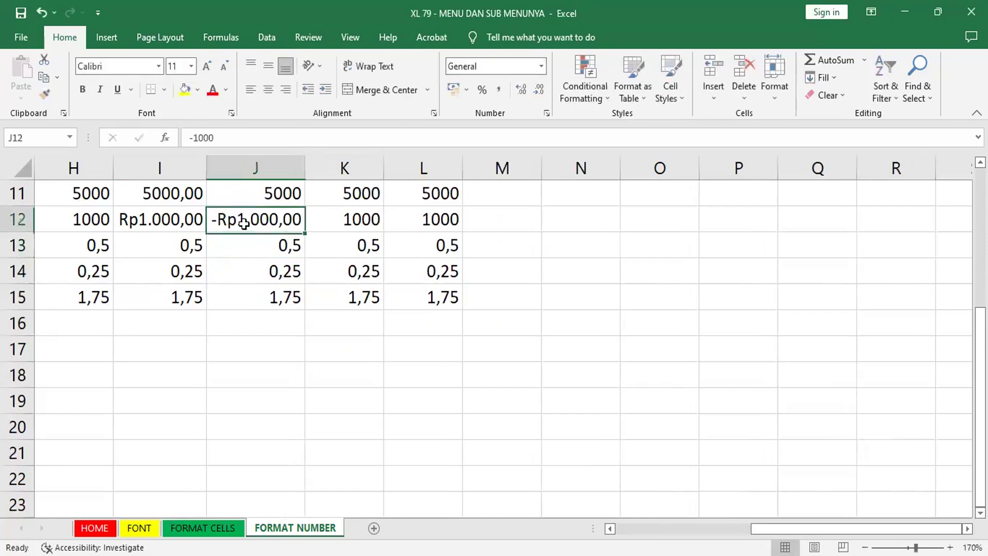
left_click(244, 223)
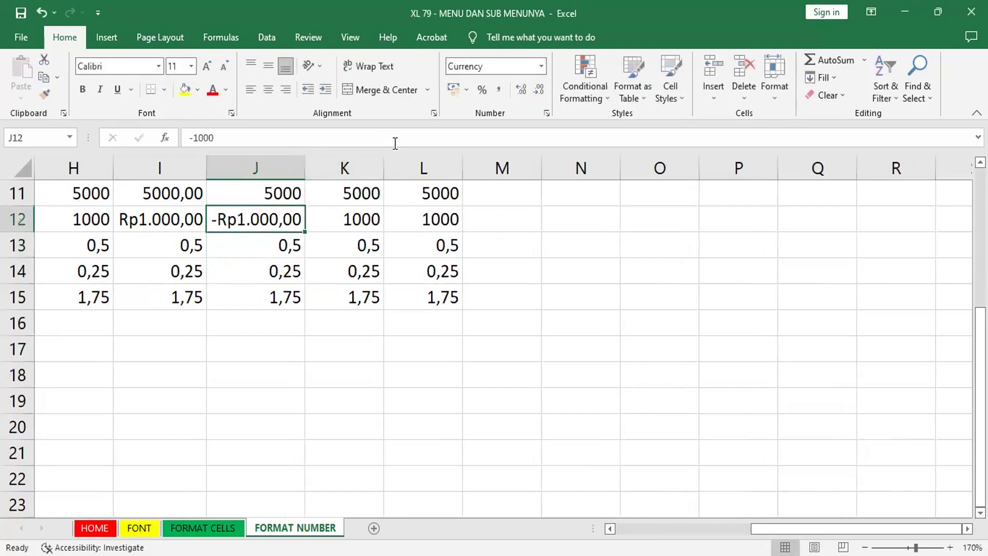
left_click(547, 113)
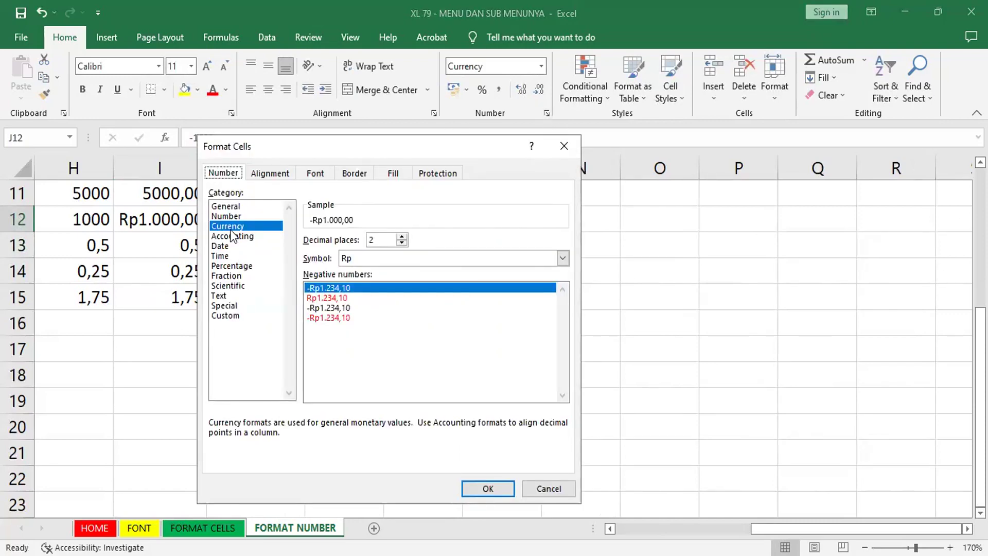
Step: Apply Accounting to J12, then switch it to Currency with the red Rp1.234,10 negative style
left_click(238, 237)
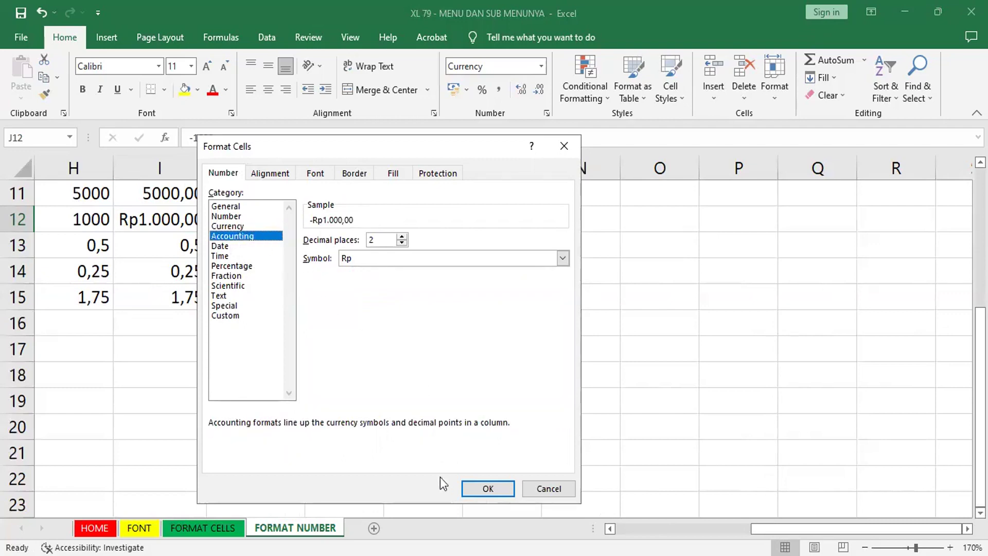
left_click(489, 488)
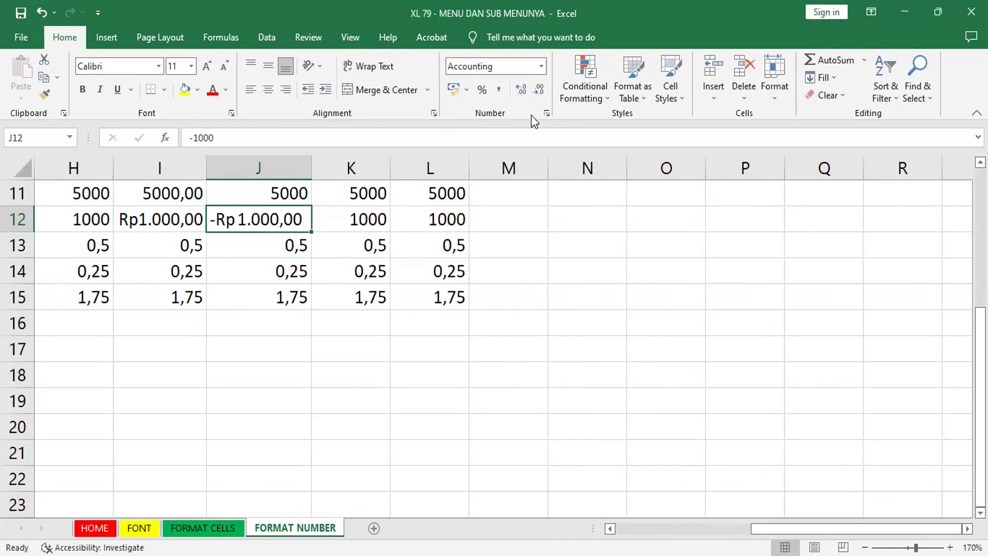
left_click(547, 114)
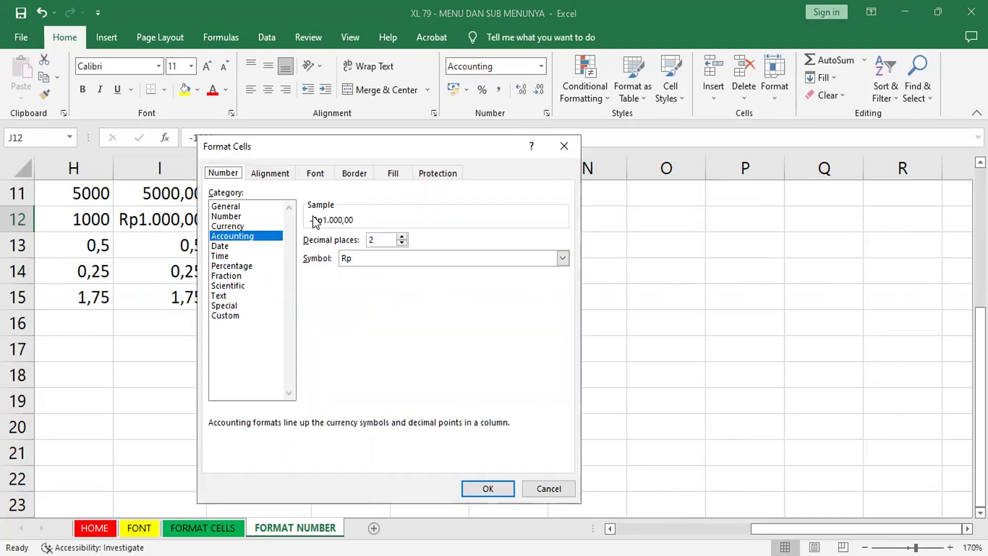
left_click(241, 226)
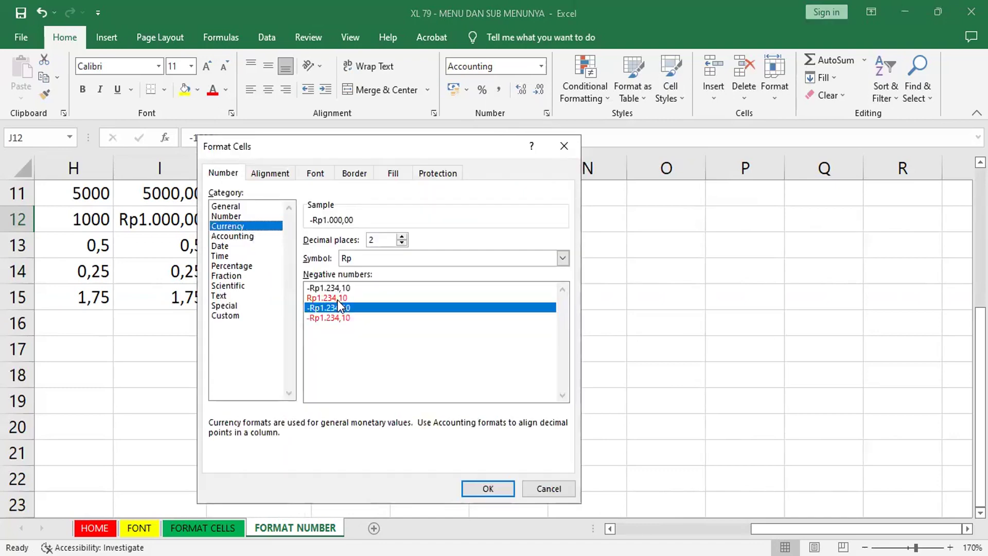
left_click(325, 298)
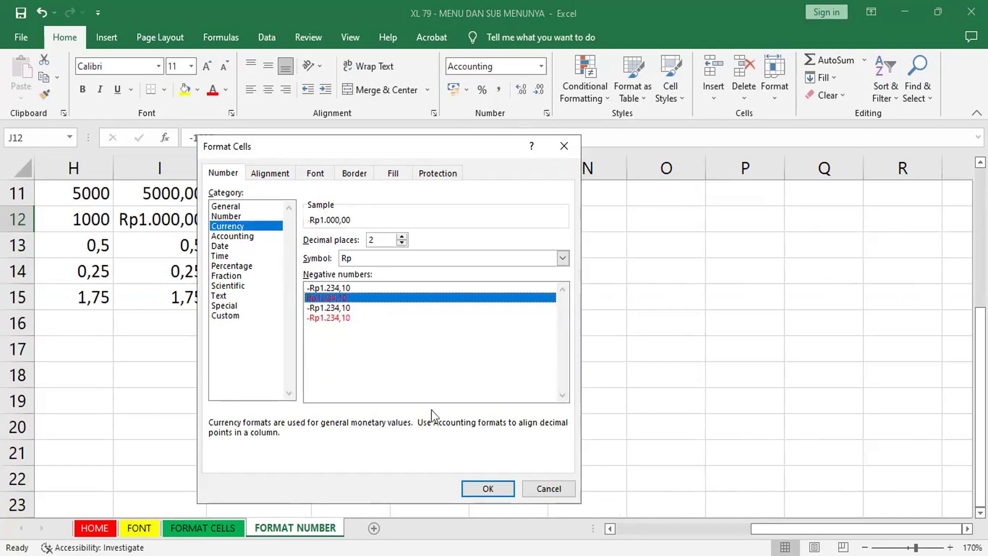
left_click(485, 486)
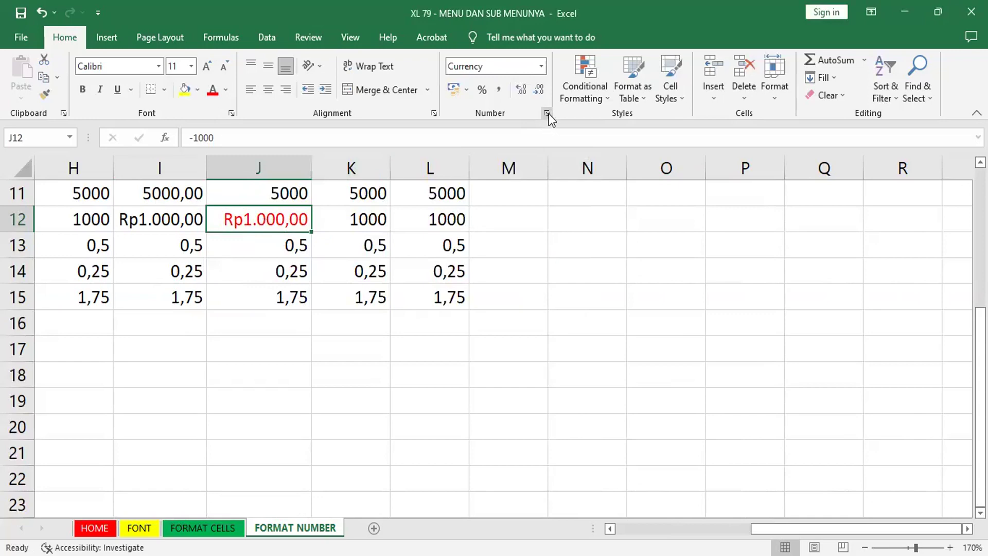
left_click(547, 114)
left_click(257, 236)
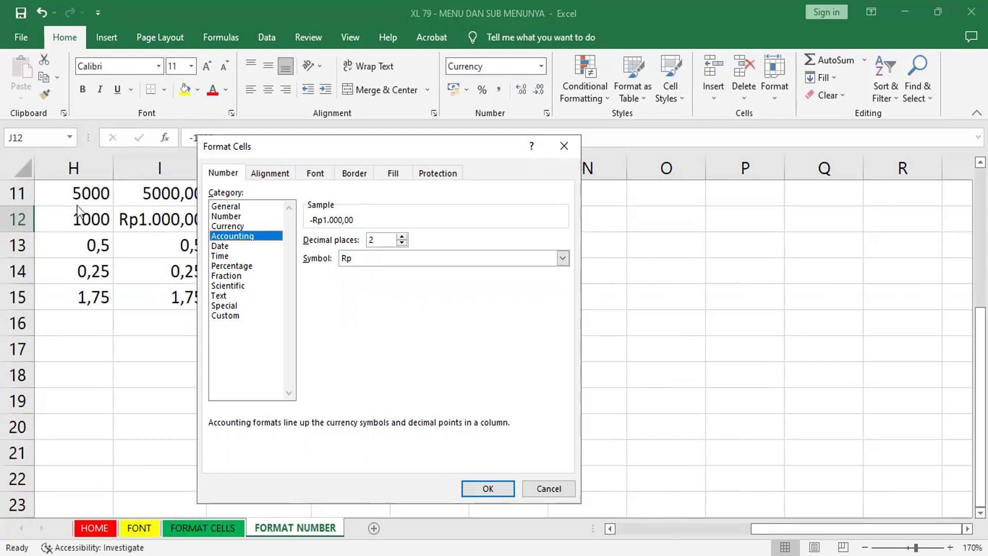
left_click(237, 276)
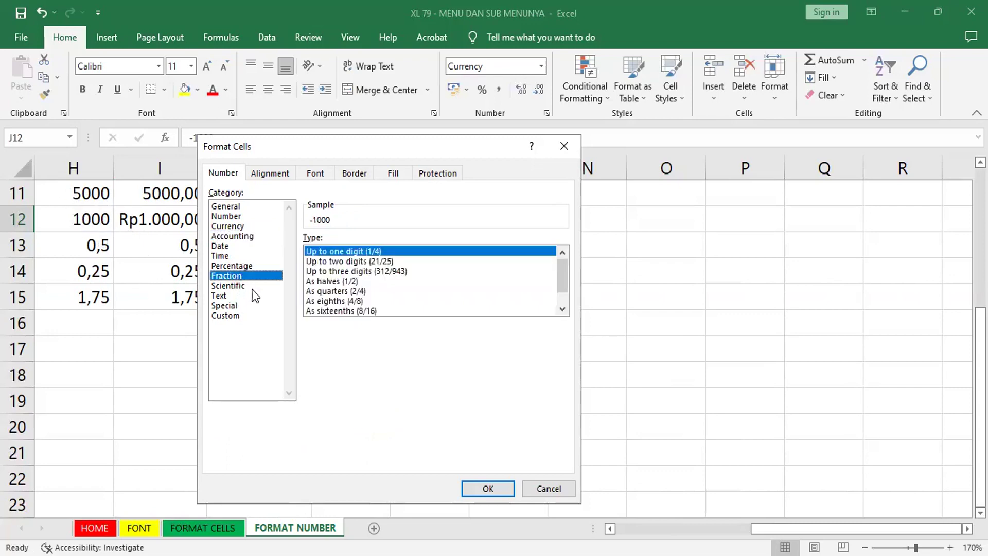
left_click(547, 487)
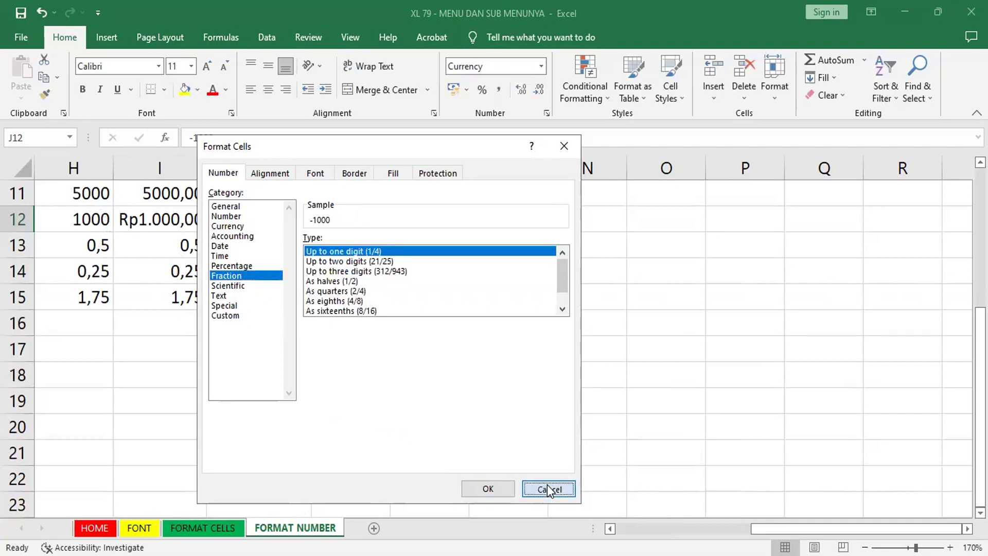
left_click(290, 253)
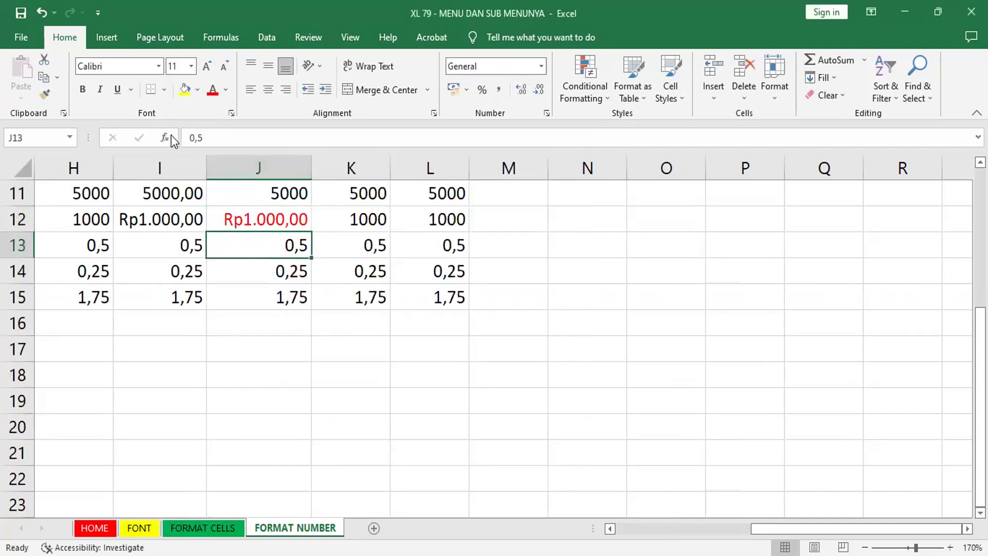
Step: Format J13 as a Fraction with up to one digit
left_click(545, 114)
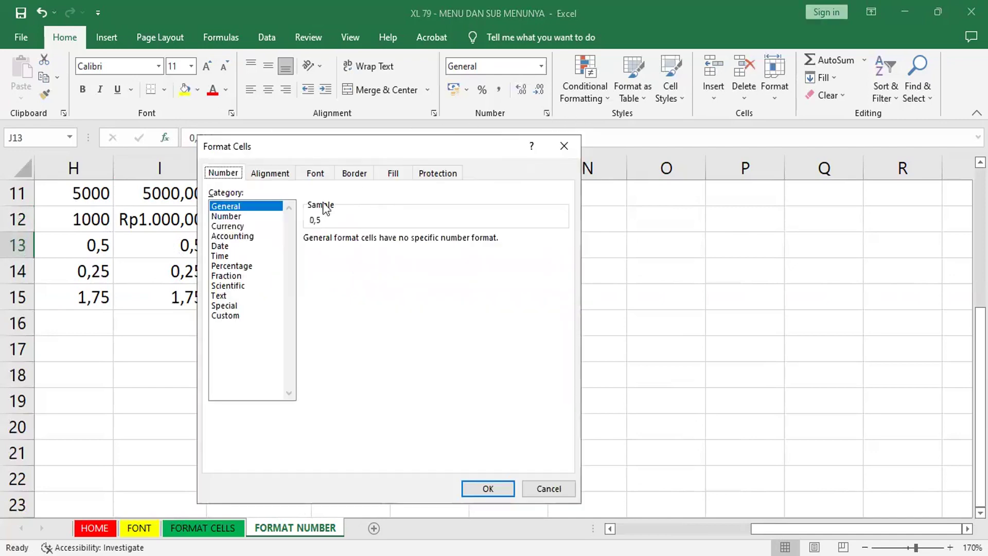
left_click(229, 275)
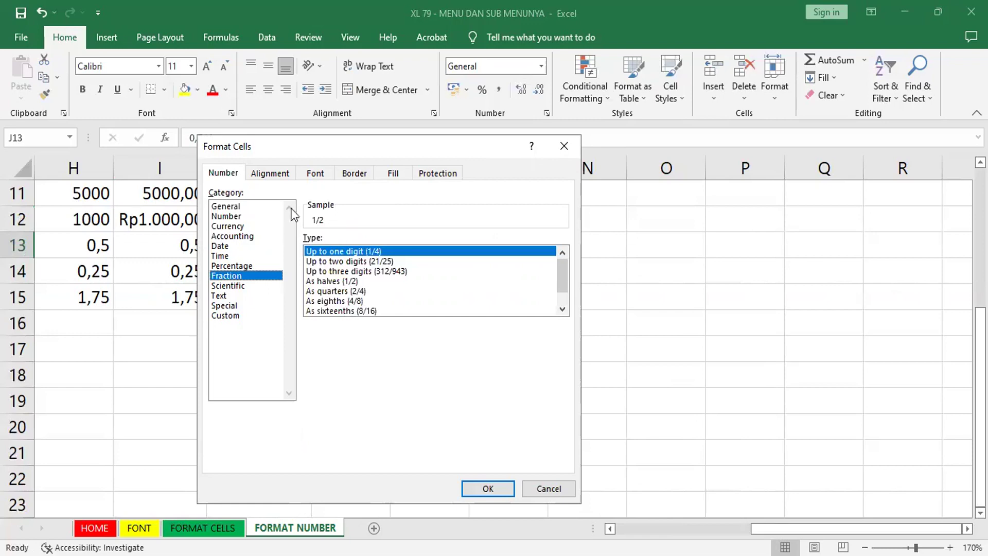
left_click(479, 490)
left_click(478, 488)
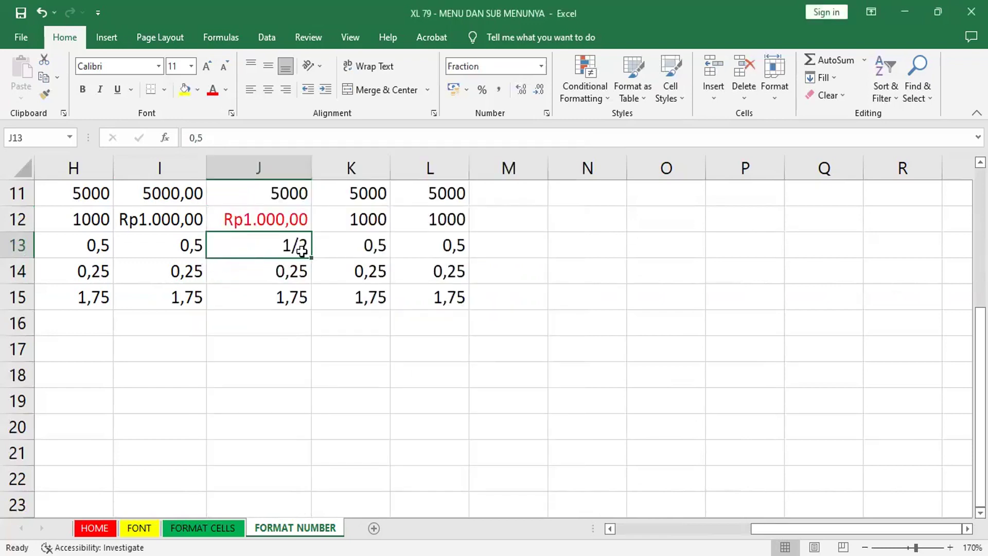
Step: Copy J13's fraction format onto J14:J15, then compare each fraction with its original value in column I
left_click(44, 94)
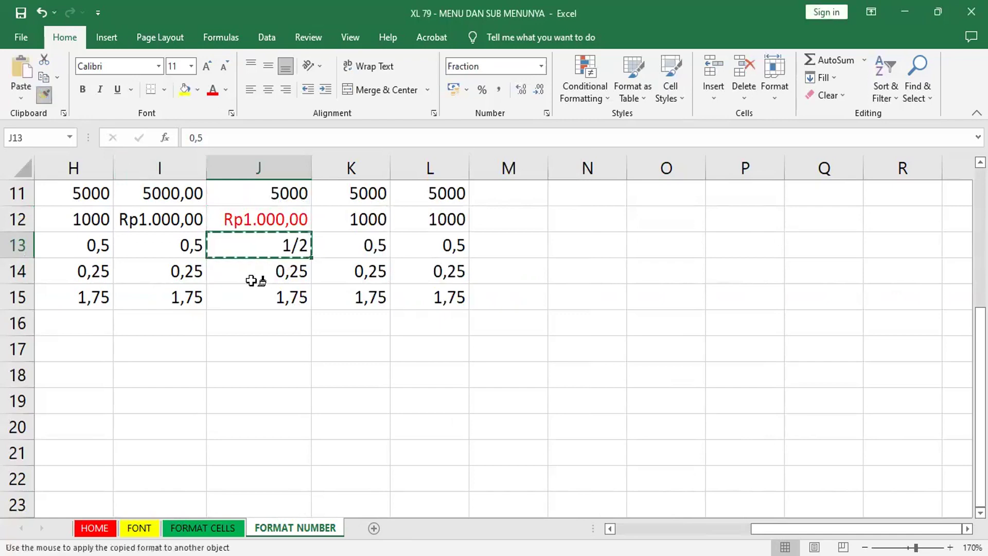
left_click_drag(277, 273, 278, 296)
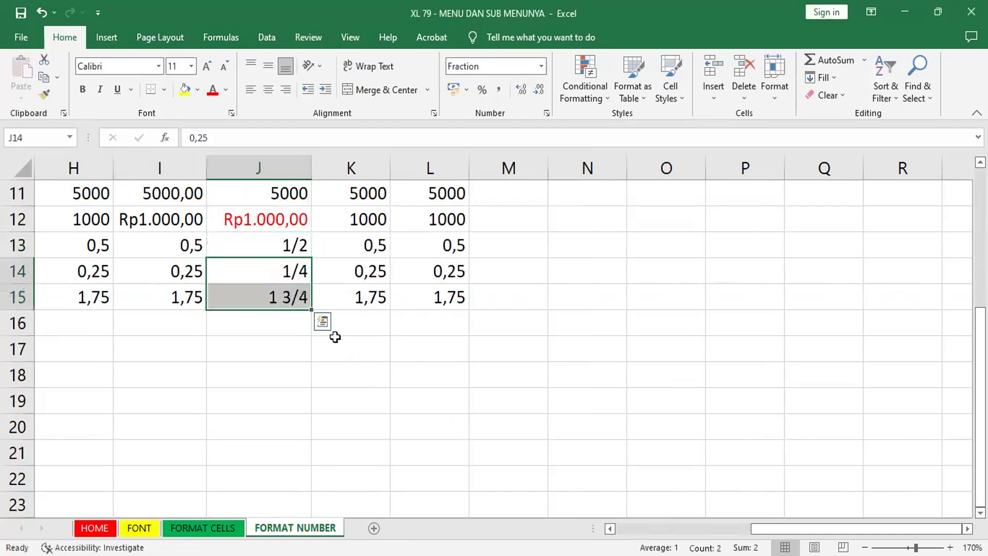
left_click(181, 246)
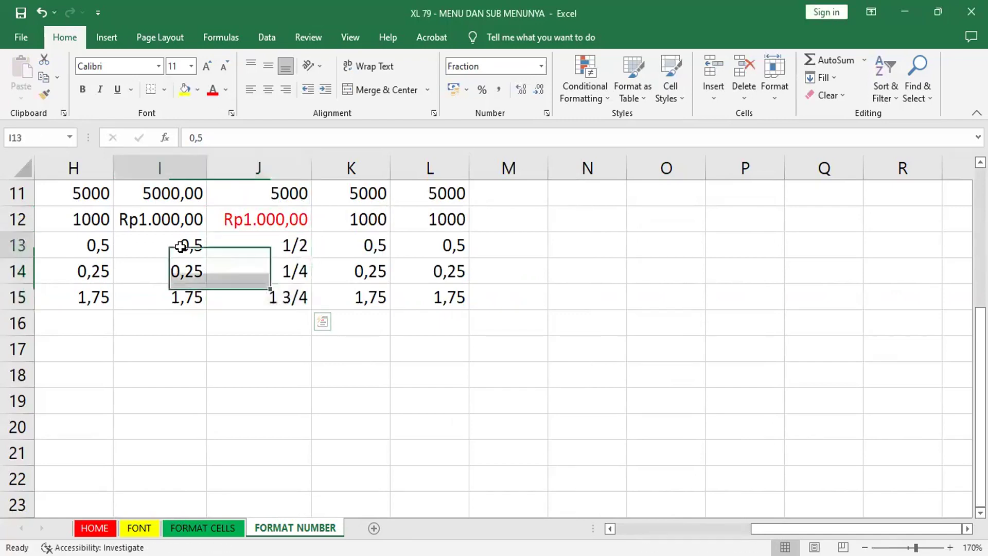
left_click(252, 245)
left_click(177, 272)
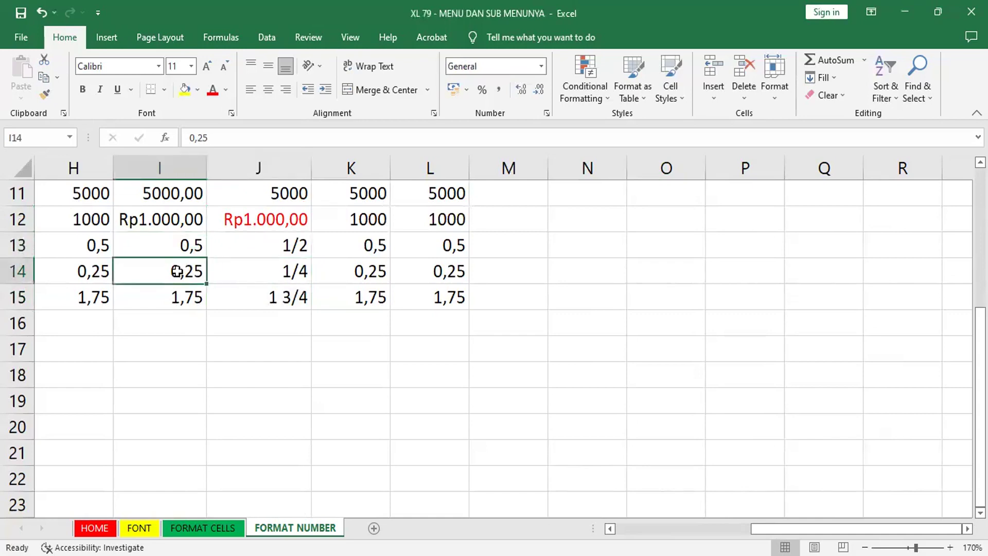
left_click(265, 273)
left_click(177, 298)
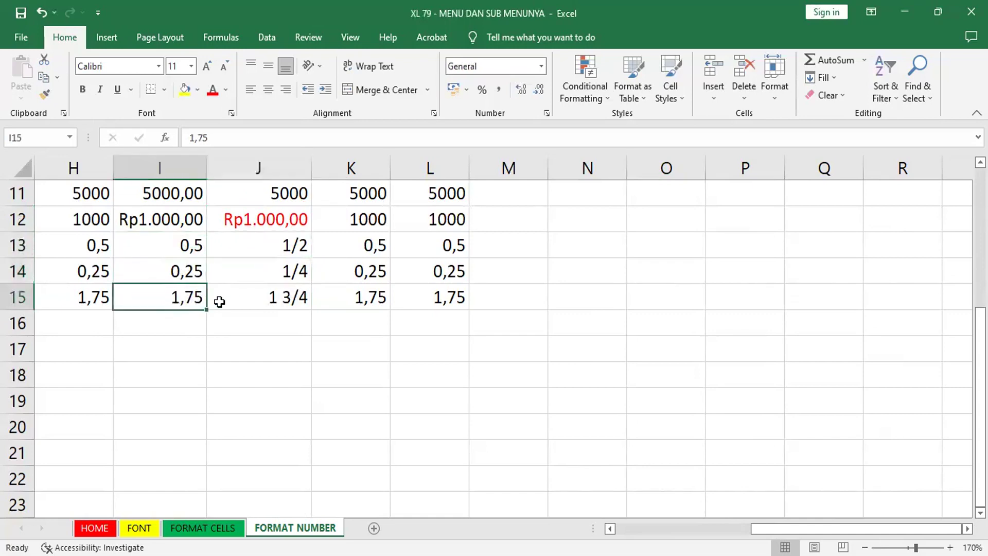
left_click(265, 298)
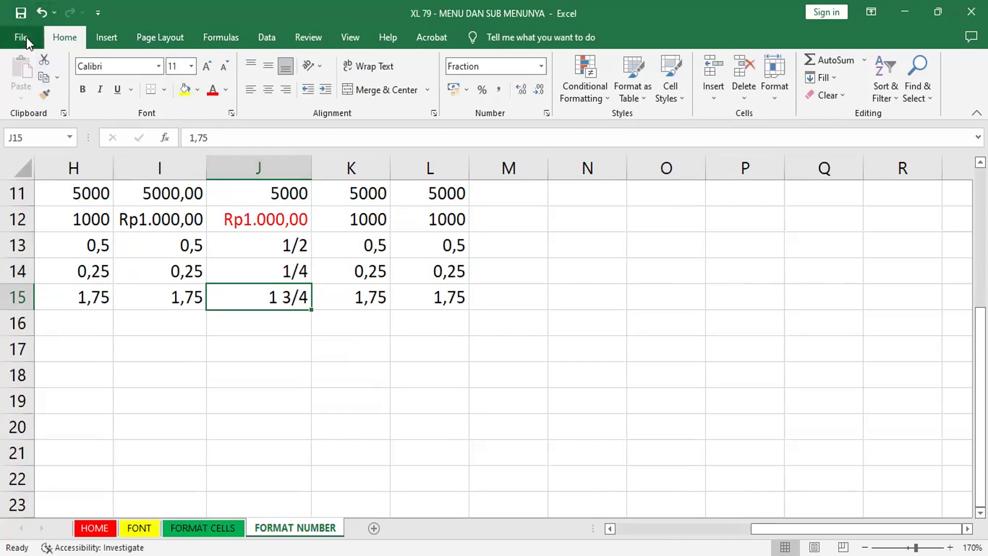
left_click(434, 113)
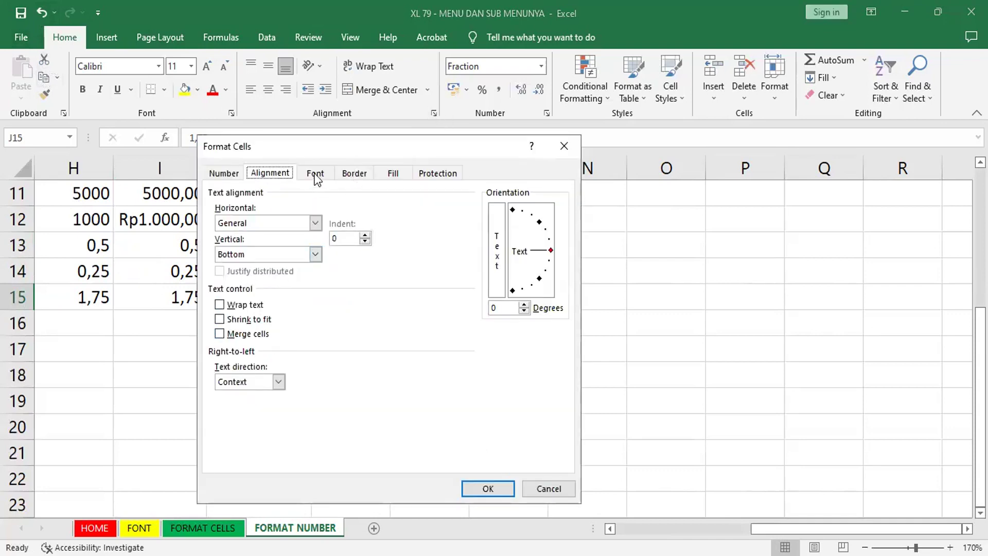
left_click(224, 174)
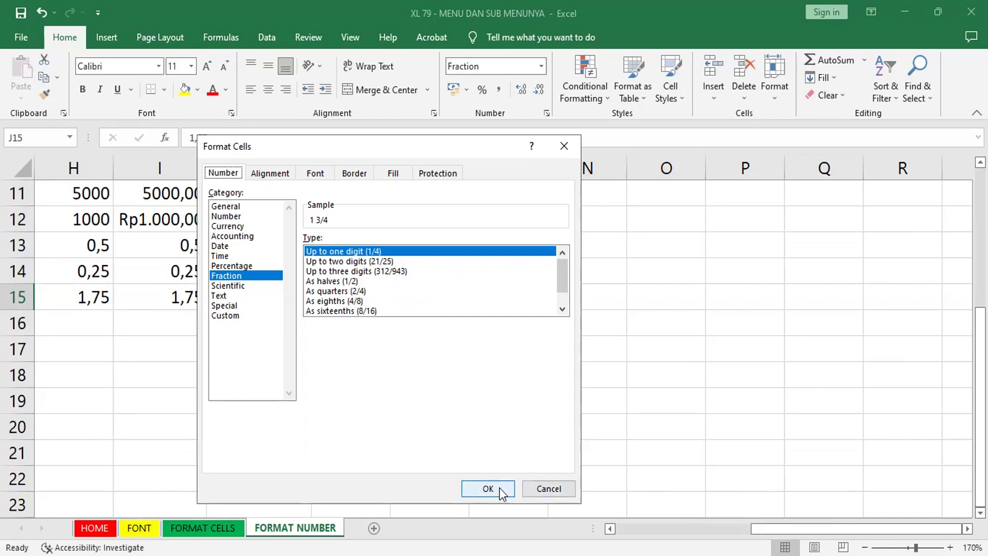
left_click(546, 489)
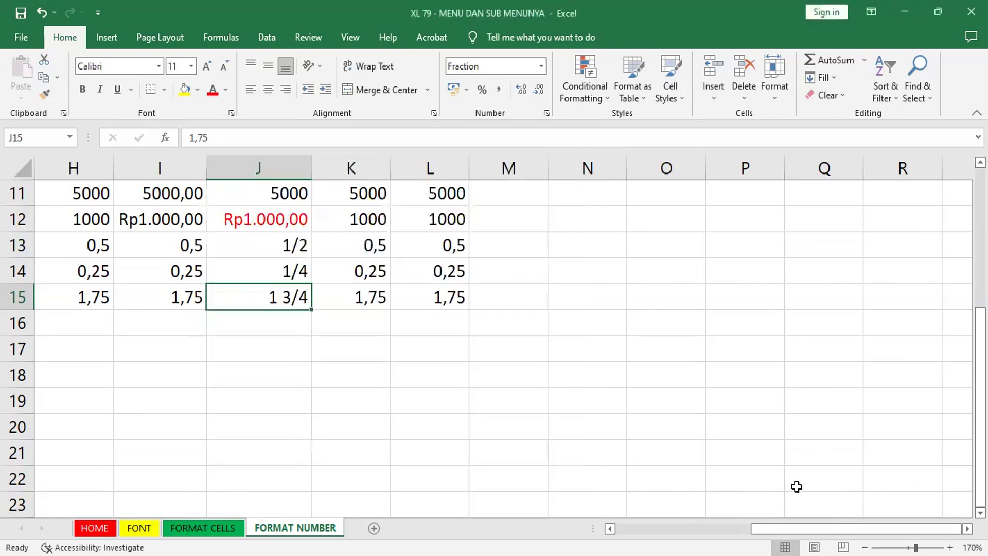